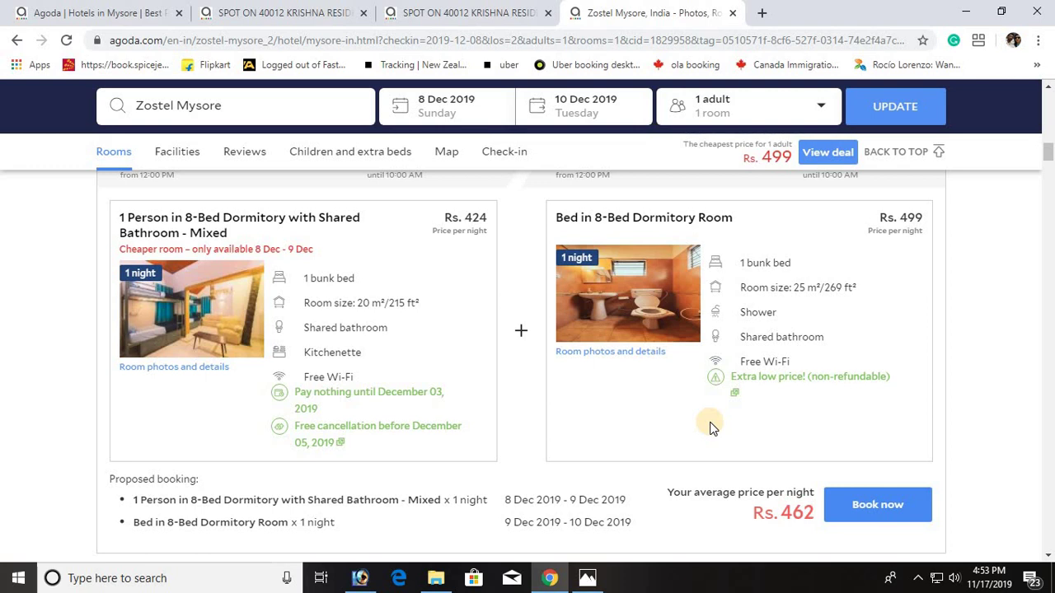
{"action": "mouse_move", "coordinate": [751, 384]}
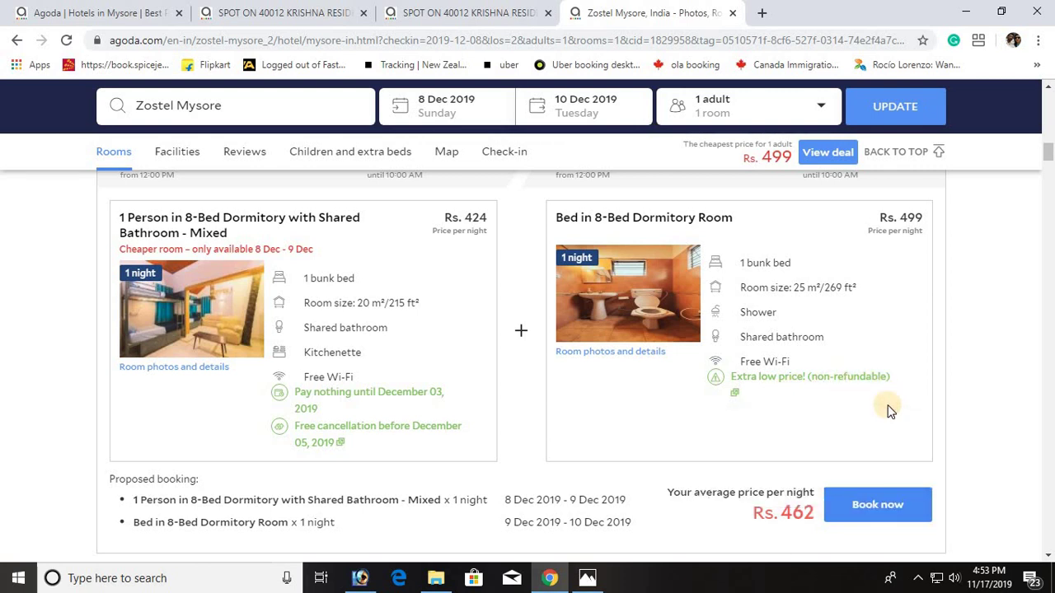
{"action": "mouse_move", "coordinate": [878, 401]}
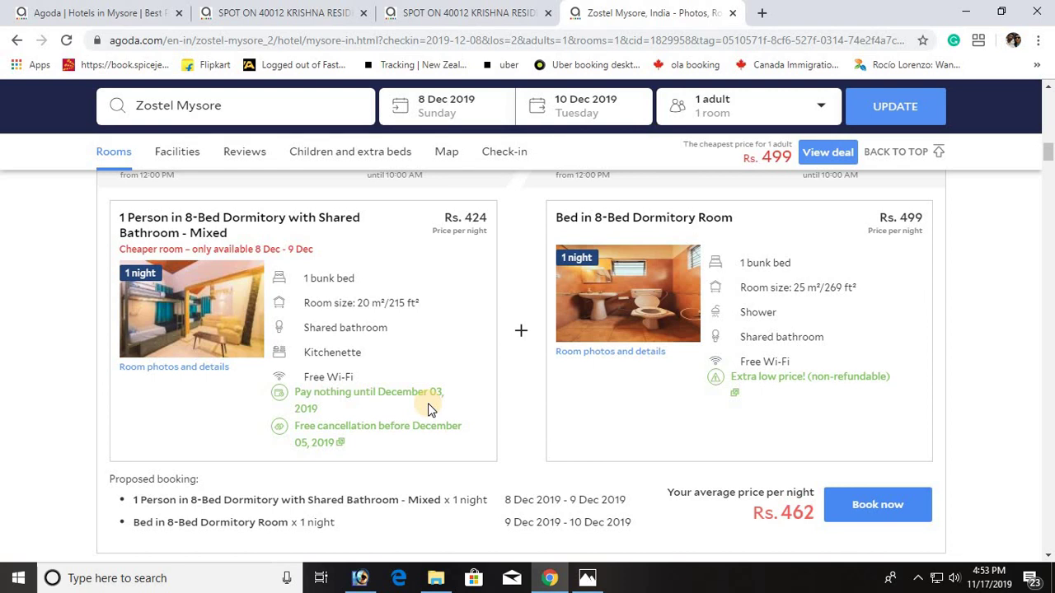
{"action": "mouse_move", "coordinate": [305, 437]}
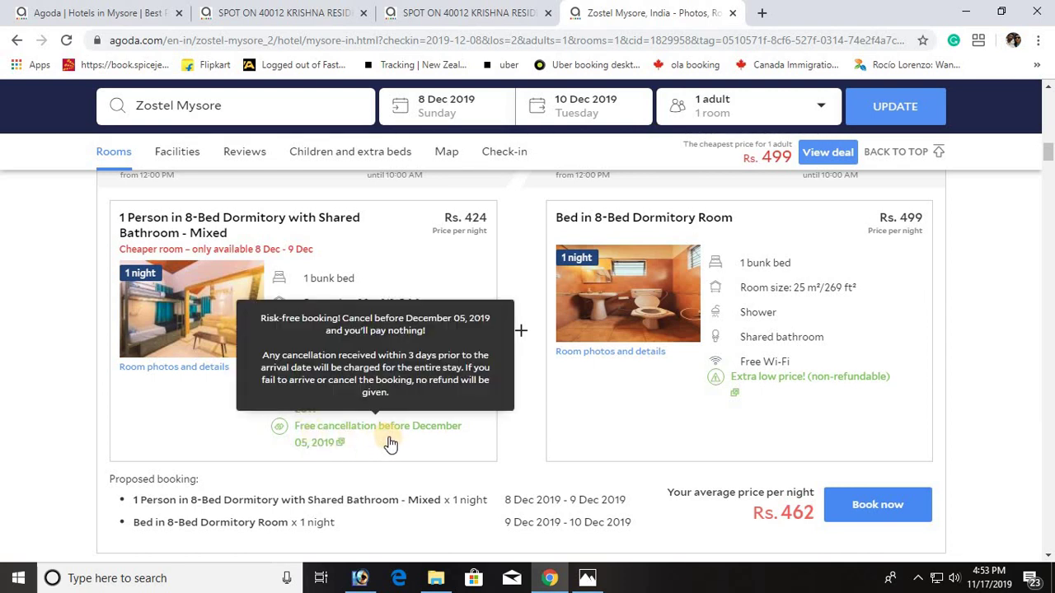
{"action": "scroll", "coordinate": [516, 422], "scroll_direction": "down", "scroll_amount": 1}
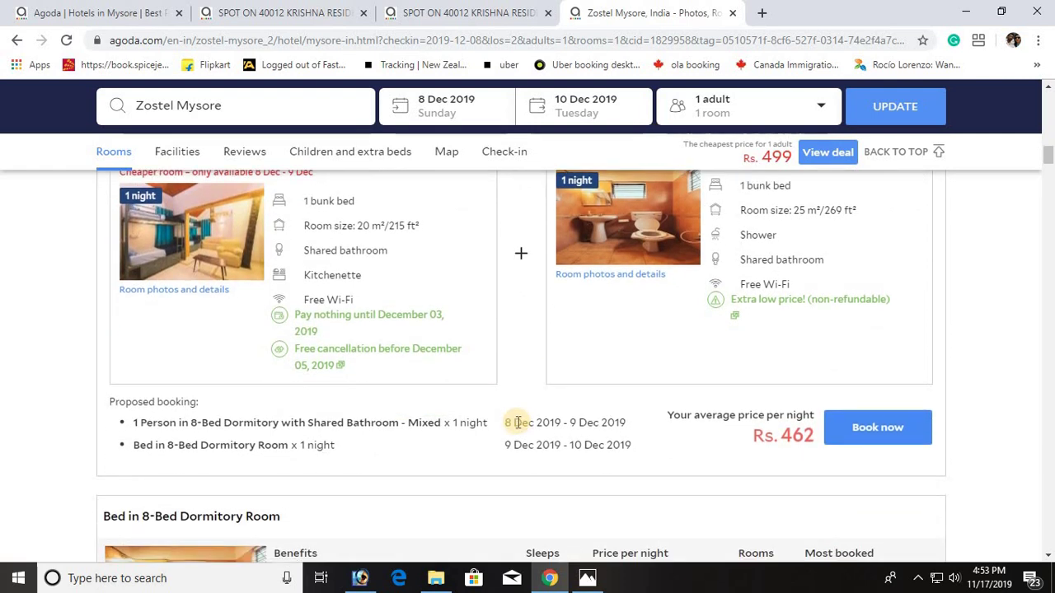
{"action": "scroll", "coordinate": [517, 422], "scroll_direction": "down", "scroll_amount": 1}
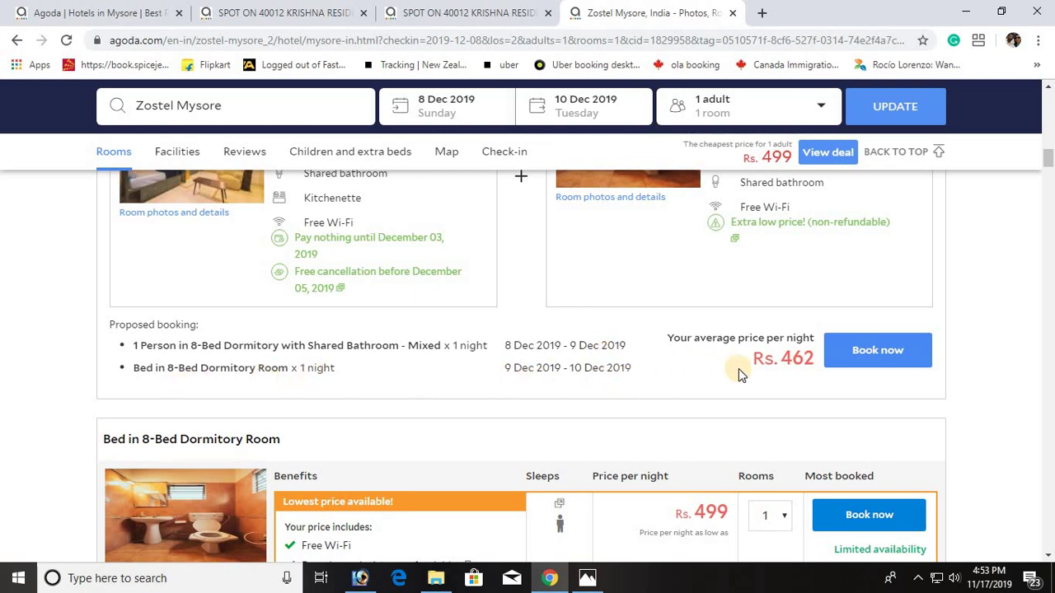
{"action": "scroll", "coordinate": [738, 375], "scroll_direction": "down", "scroll_amount": 2}
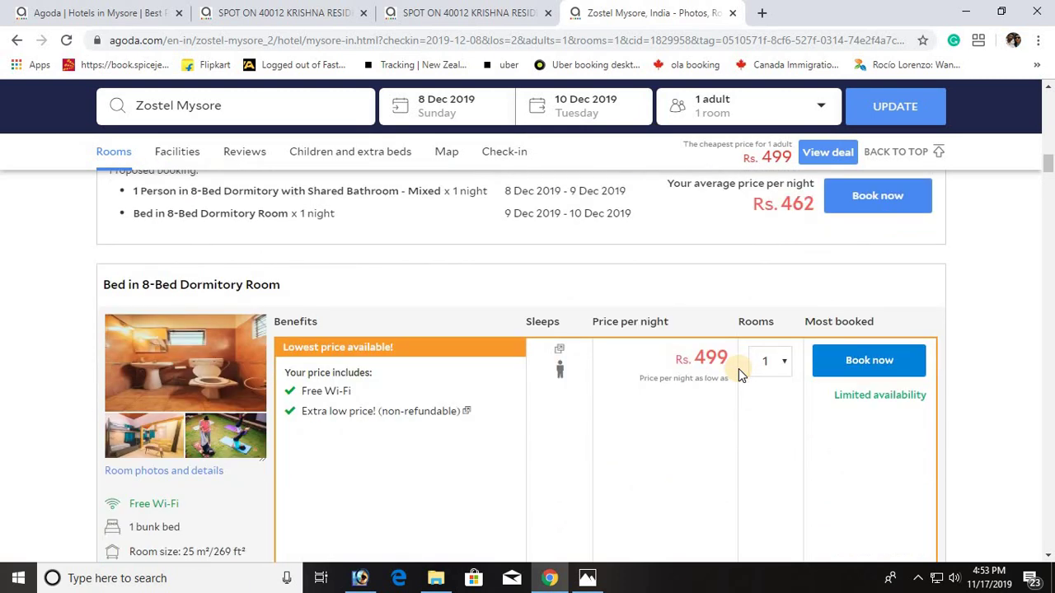
{"action": "scroll", "coordinate": [738, 371], "scroll_direction": "down", "scroll_amount": 1}
{"action": "scroll", "coordinate": [531, 347], "scroll_direction": "down", "scroll_amount": 1}
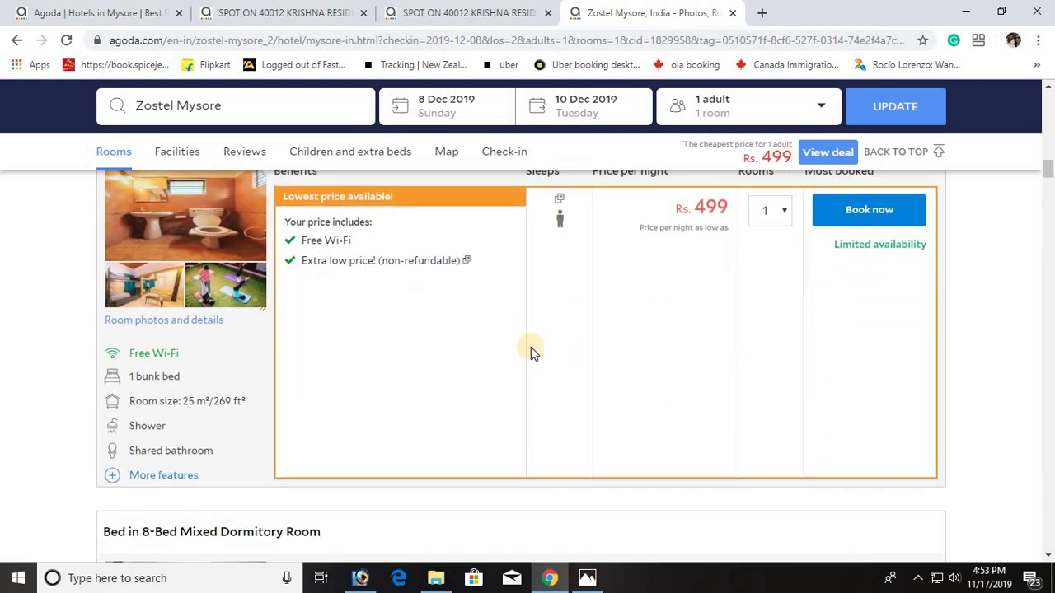
{"action": "scroll", "coordinate": [530, 347], "scroll_direction": "up", "scroll_amount": 1}
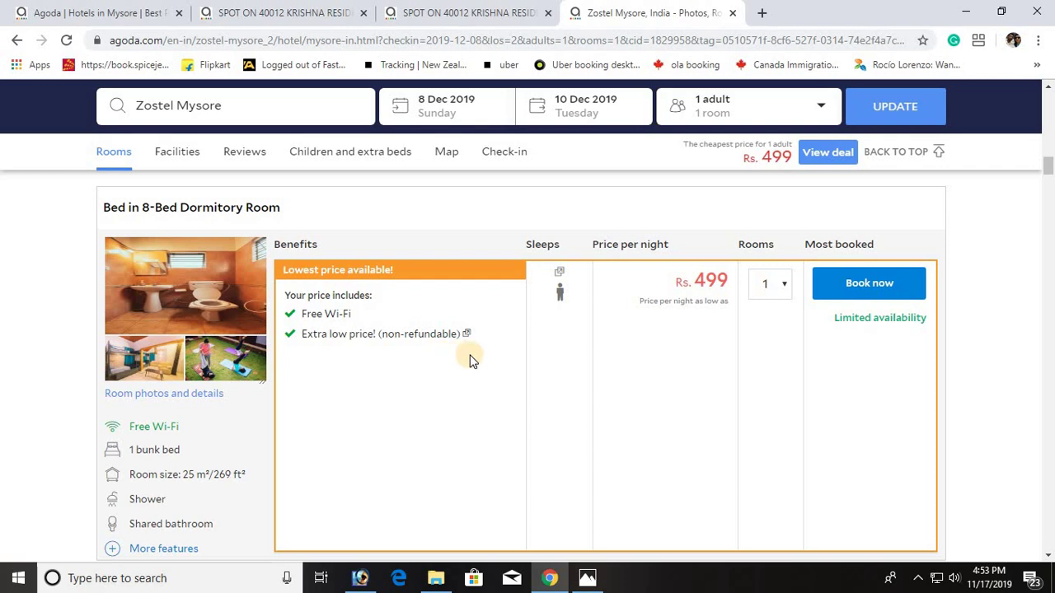
{"action": "scroll", "coordinate": [472, 361], "scroll_direction": "down", "scroll_amount": 1}
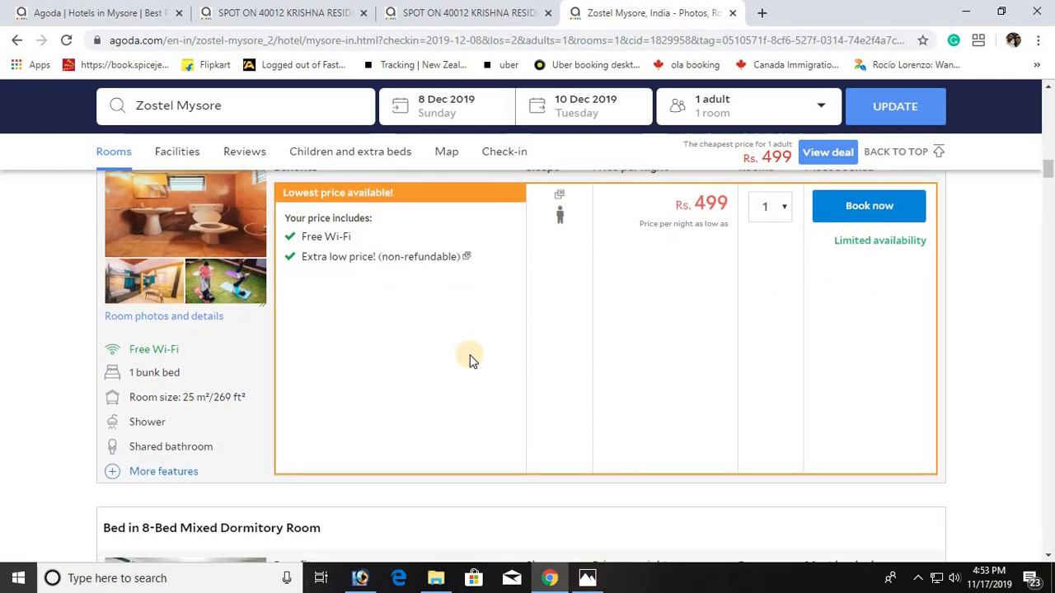
{"action": "scroll", "coordinate": [473, 361], "scroll_direction": "down", "scroll_amount": 3}
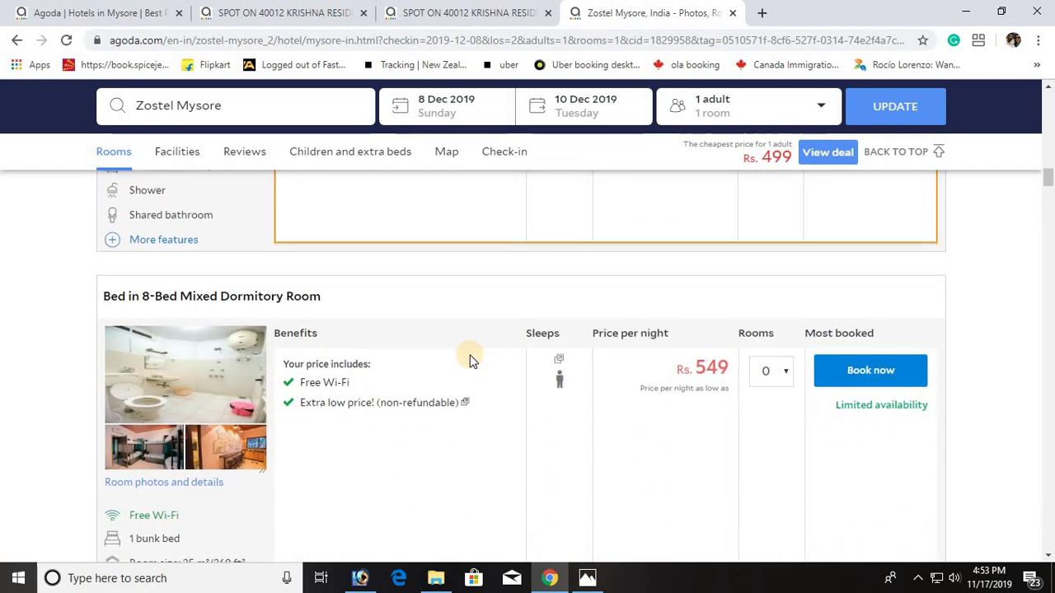
{"action": "scroll", "coordinate": [472, 361], "scroll_direction": "down", "scroll_amount": 1}
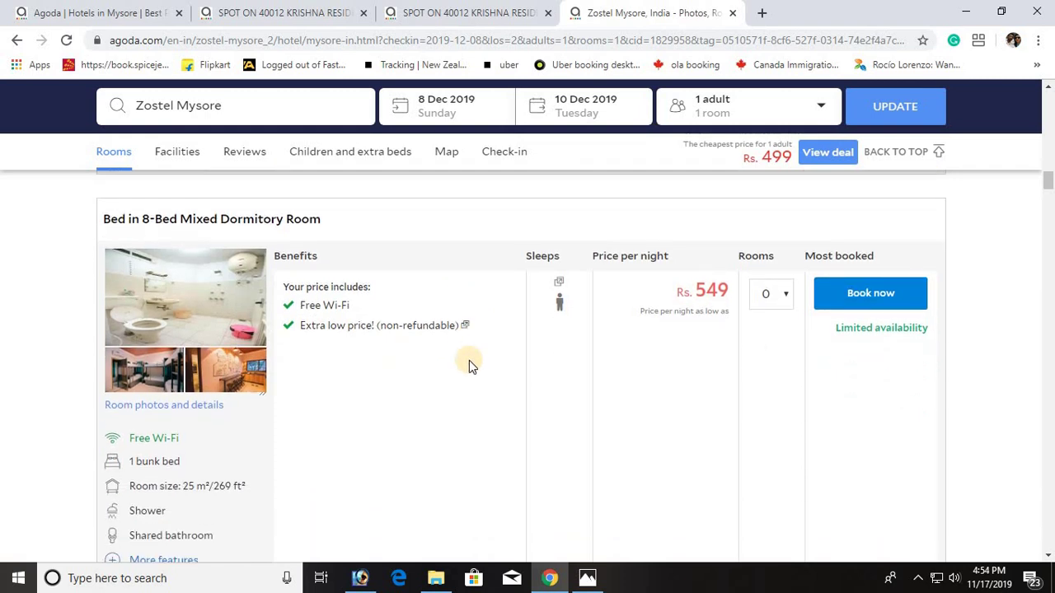
{"action": "scroll", "coordinate": [471, 362], "scroll_direction": "down", "scroll_amount": 2}
{"action": "scroll", "coordinate": [469, 363], "scroll_direction": "down", "scroll_amount": 5}
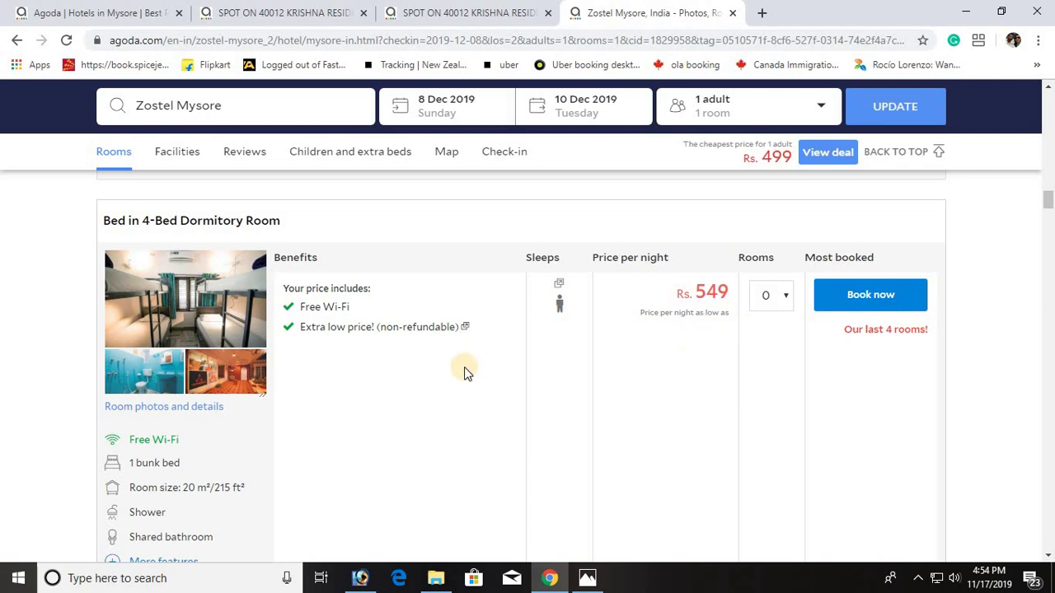
{"action": "scroll", "coordinate": [437, 372], "scroll_direction": "down", "scroll_amount": 4}
{"action": "scroll", "coordinate": [436, 372], "scroll_direction": "down", "scroll_amount": 2}
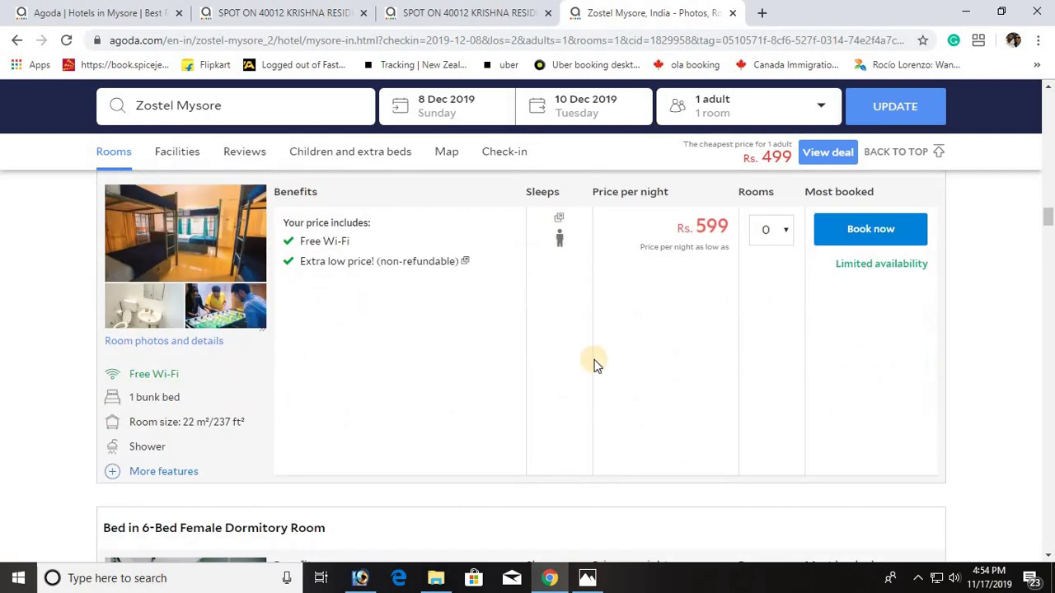
{"action": "scroll", "coordinate": [594, 362], "scroll_direction": "down", "scroll_amount": 4}
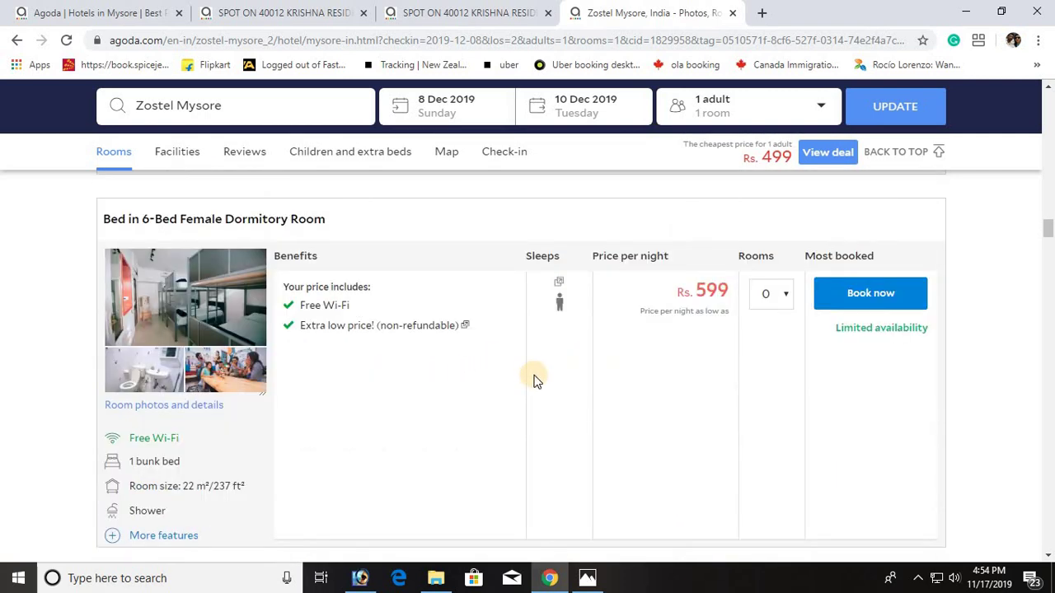
{"action": "scroll", "coordinate": [534, 377], "scroll_direction": "down", "scroll_amount": 4}
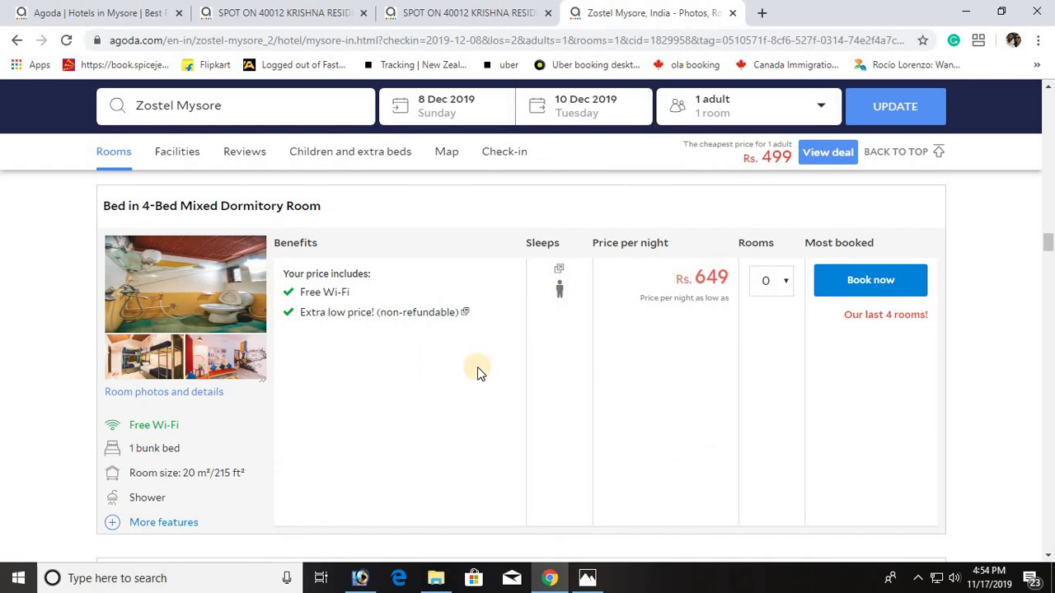
{"action": "scroll", "coordinate": [492, 375], "scroll_direction": "down", "scroll_amount": 3}
{"action": "scroll", "coordinate": [490, 375], "scroll_direction": "down", "scroll_amount": 1}
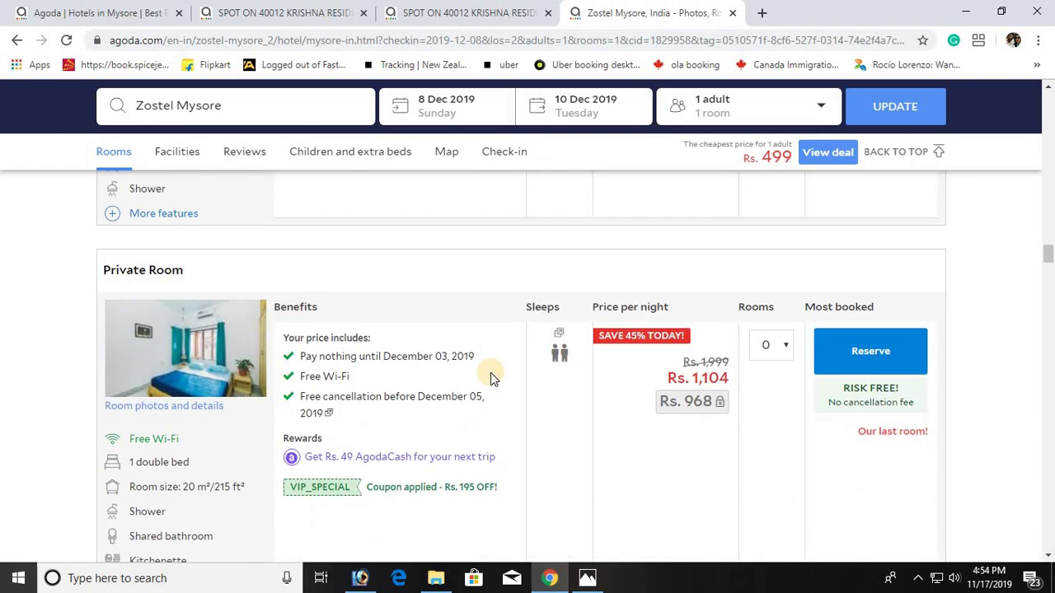
{"action": "scroll", "coordinate": [494, 375], "scroll_direction": "down", "scroll_amount": 1}
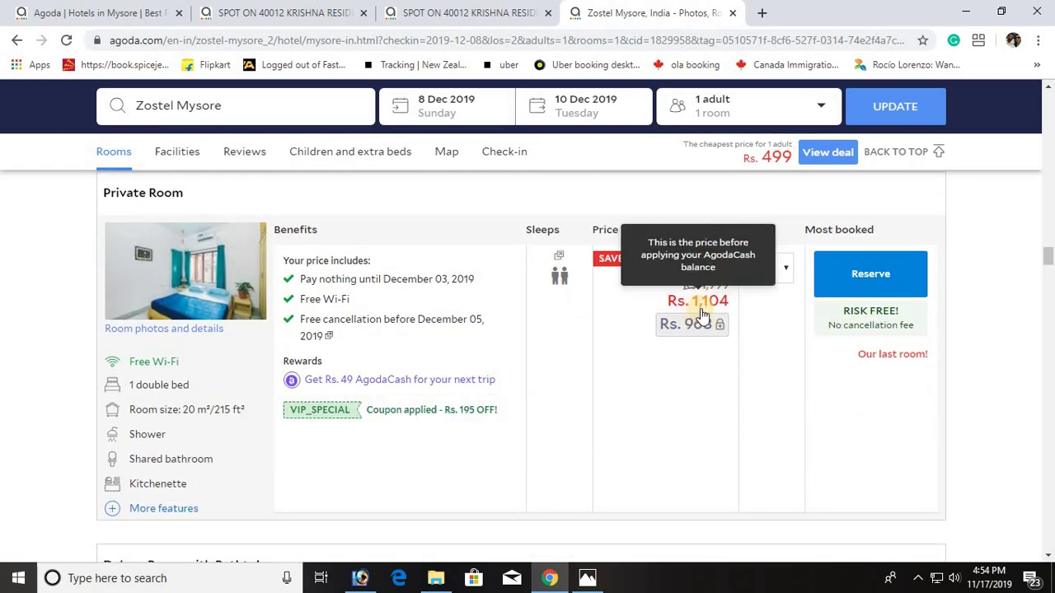
{"action": "mouse_move", "coordinate": [561, 280]}
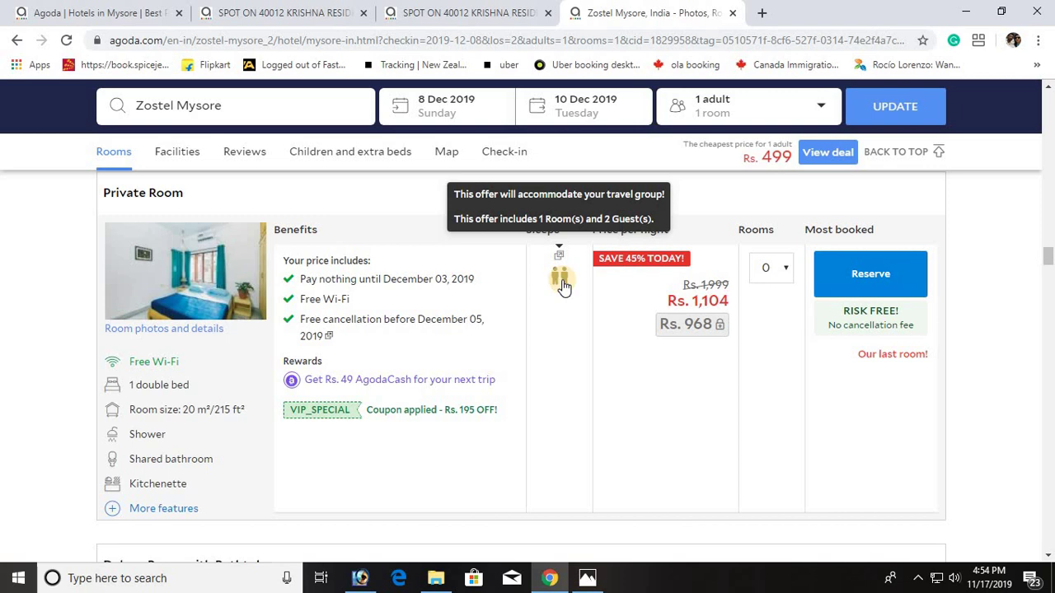
{"action": "mouse_move", "coordinate": [306, 334]}
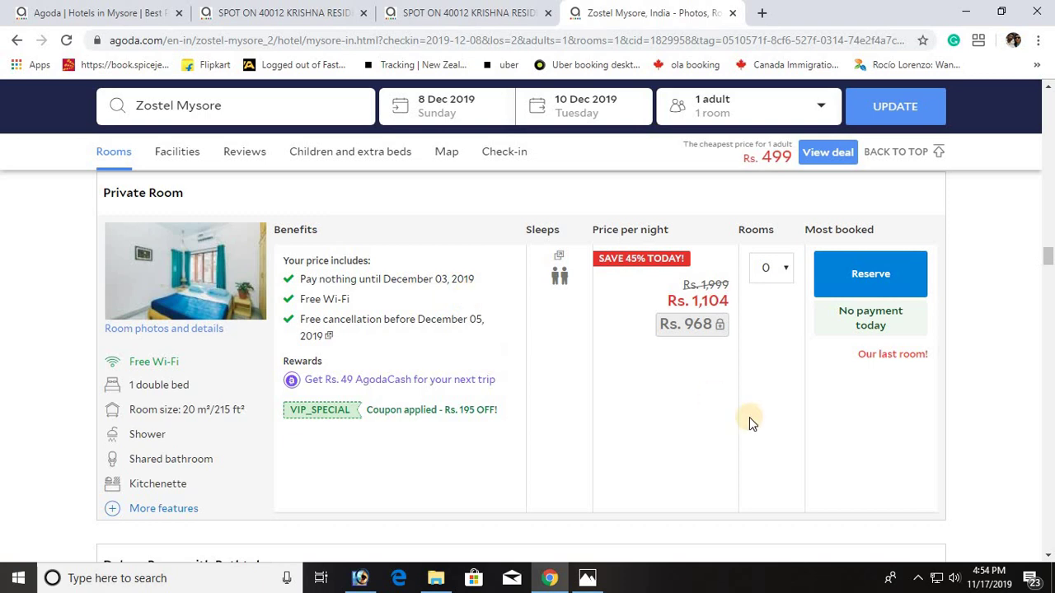
{"action": "scroll", "coordinate": [750, 423], "scroll_direction": "up", "scroll_amount": 10}
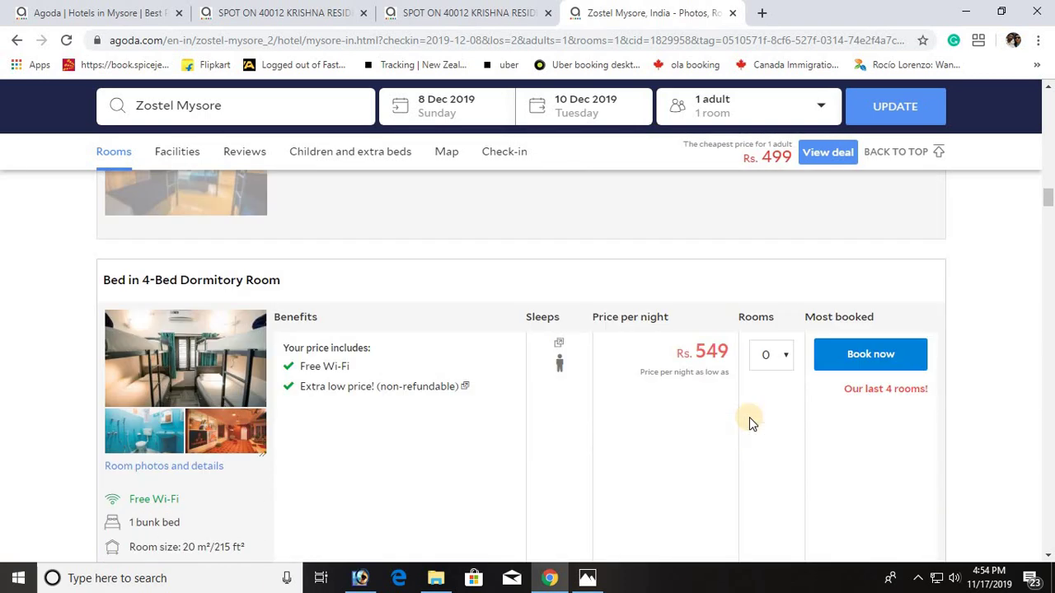
{"action": "scroll", "coordinate": [750, 423], "scroll_direction": "up", "scroll_amount": 10}
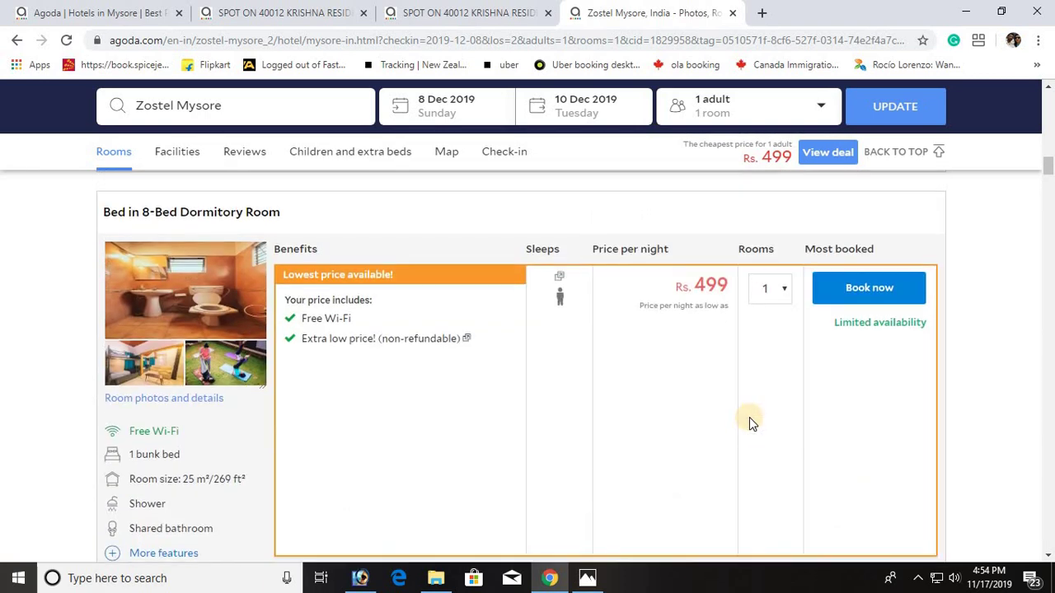
{"action": "scroll", "coordinate": [750, 422], "scroll_direction": "up", "scroll_amount": 5}
{"action": "scroll", "coordinate": [749, 416], "scroll_direction": "up", "scroll_amount": 2}
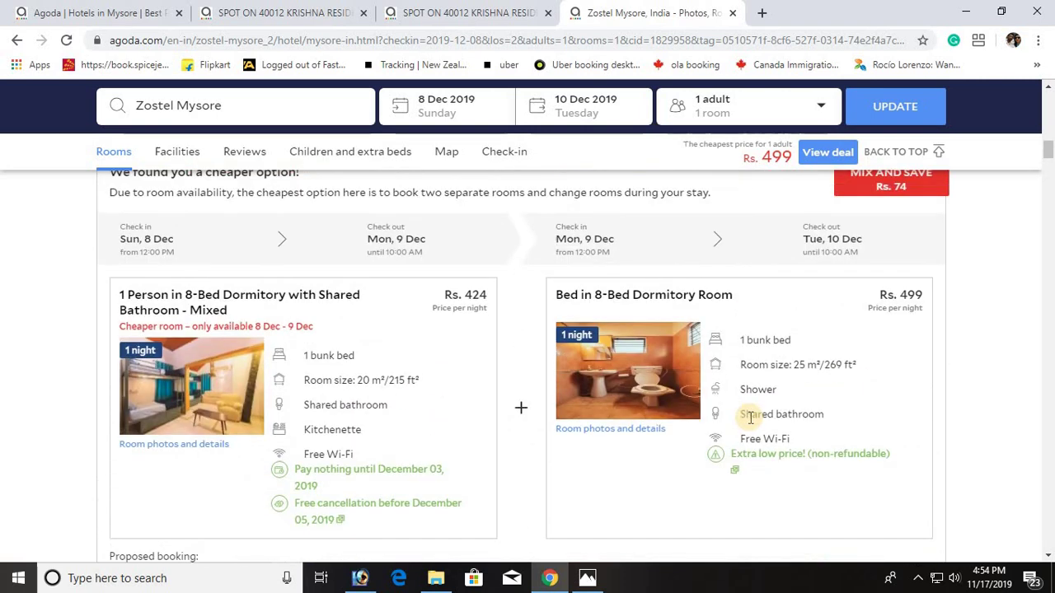
{"action": "scroll", "coordinate": [444, 394], "scroll_direction": "down", "scroll_amount": 1}
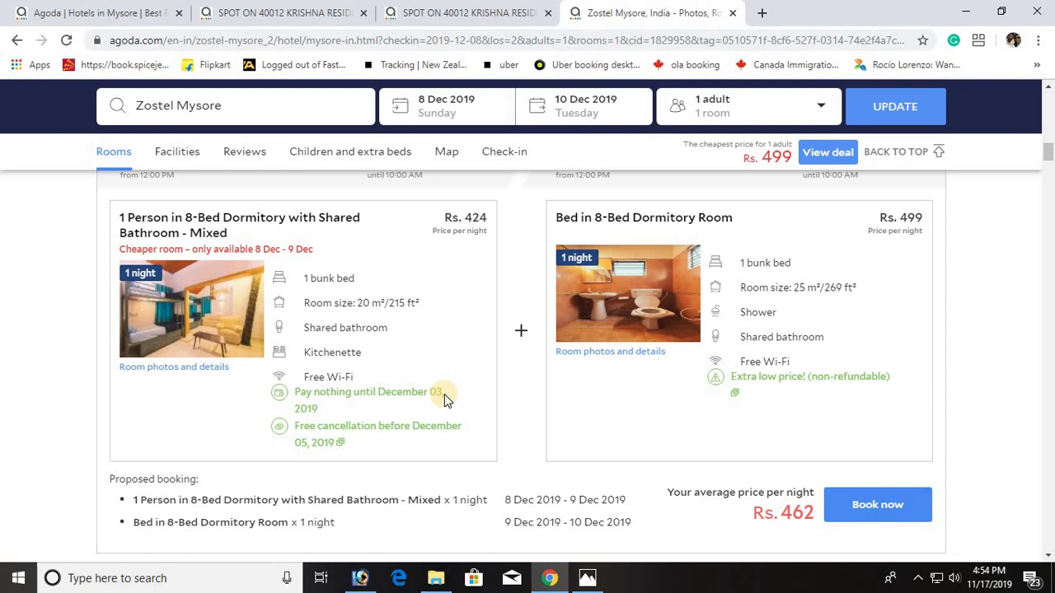
{"action": "mouse_move", "coordinate": [421, 445]}
{"action": "scroll", "coordinate": [421, 445], "scroll_direction": "down", "scroll_amount": 2}
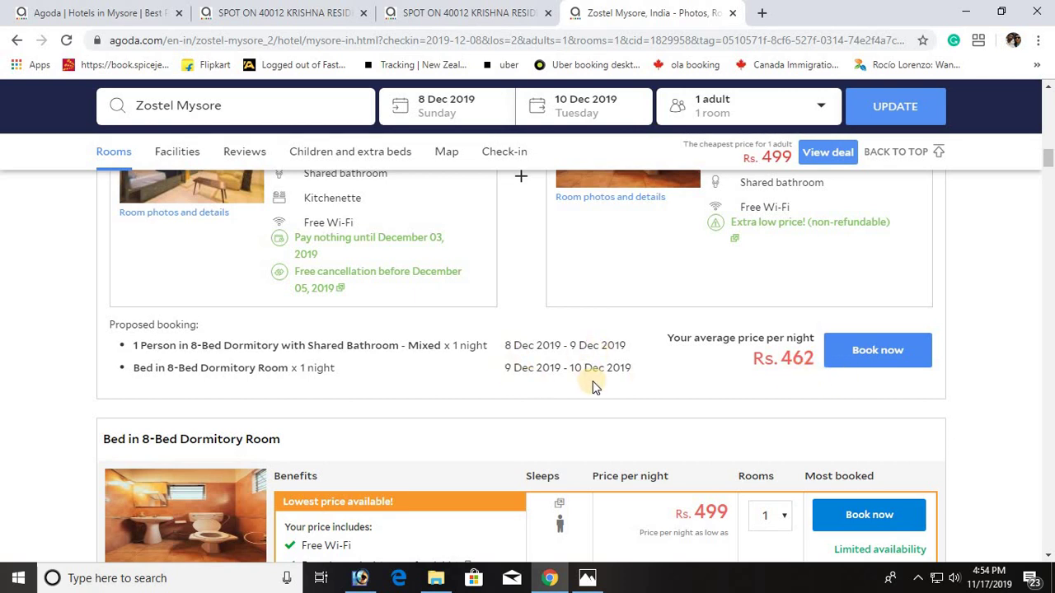
Step: Book the proposed combination and open the form for the 8–9 Dec mixed 8-bed dorm
{"action": "left_click", "coordinate": [873, 356]}
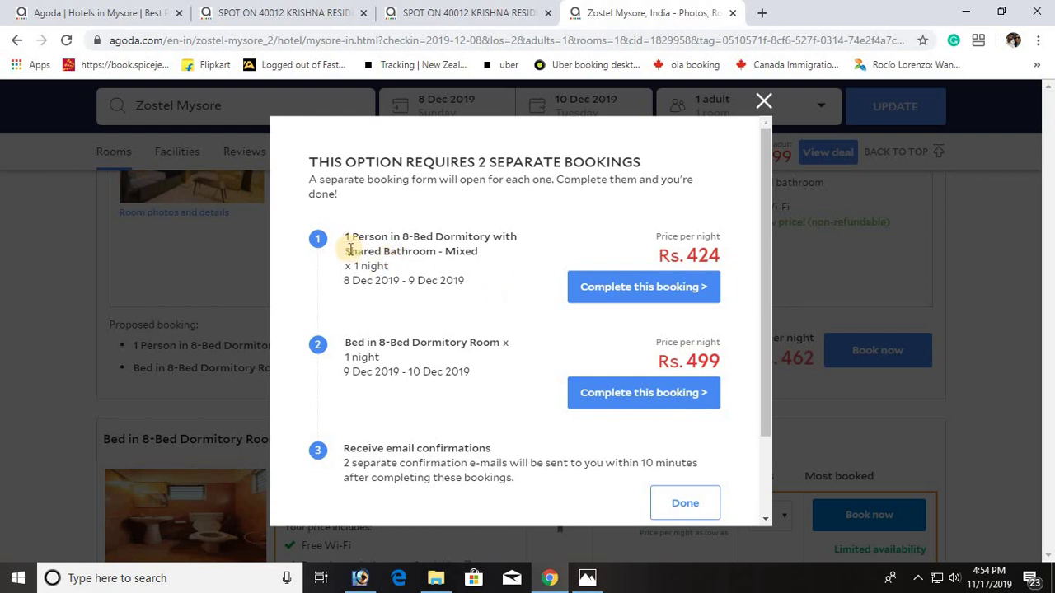
{"action": "scroll", "coordinate": [685, 330], "scroll_direction": "down", "scroll_amount": 1}
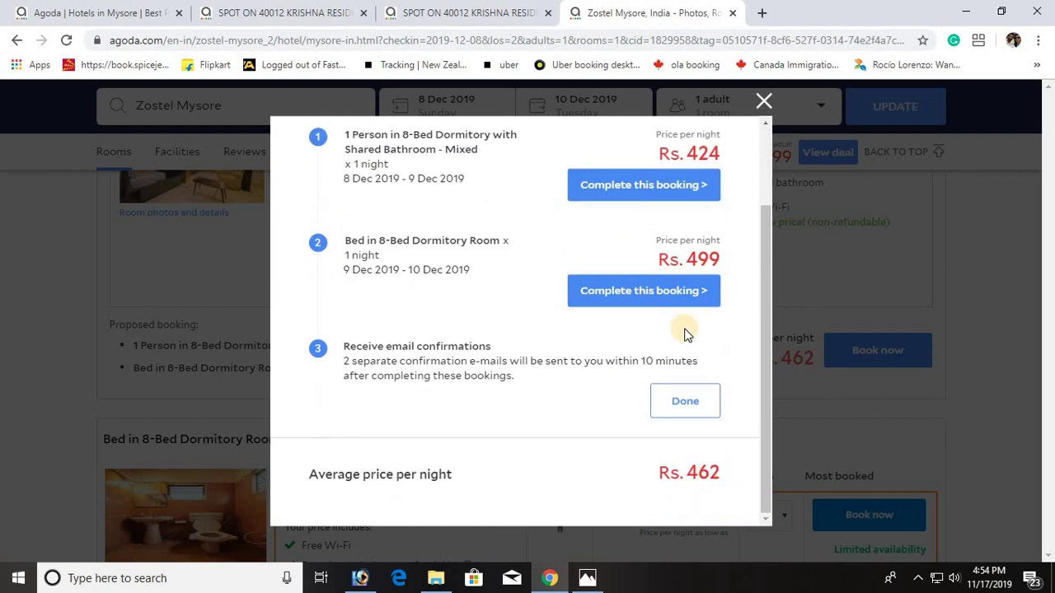
{"action": "scroll", "coordinate": [685, 334], "scroll_direction": "up", "scroll_amount": 1}
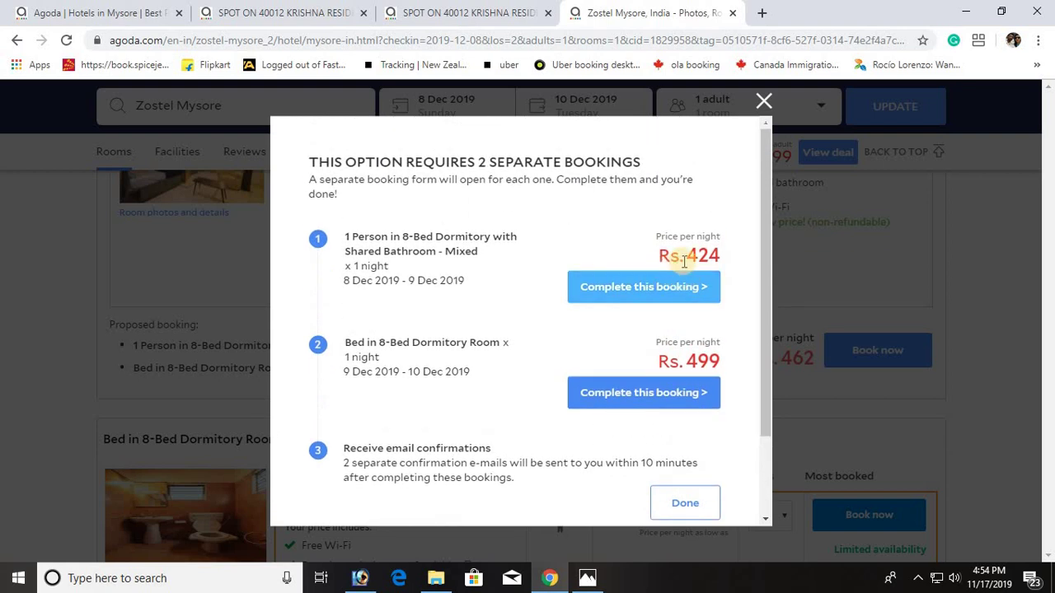
{"action": "left_click", "coordinate": [657, 288]}
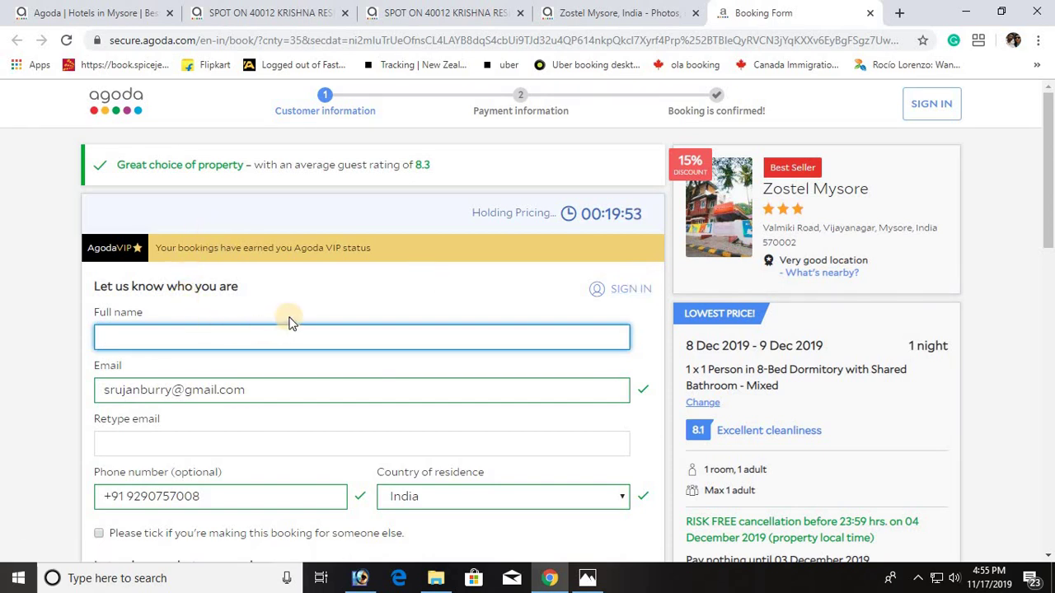
Step: Enter the guest's full name and retype the guest's email address on the booking form
{"action": "scroll", "coordinate": [290, 313], "scroll_direction": "down", "scroll_amount": 1}
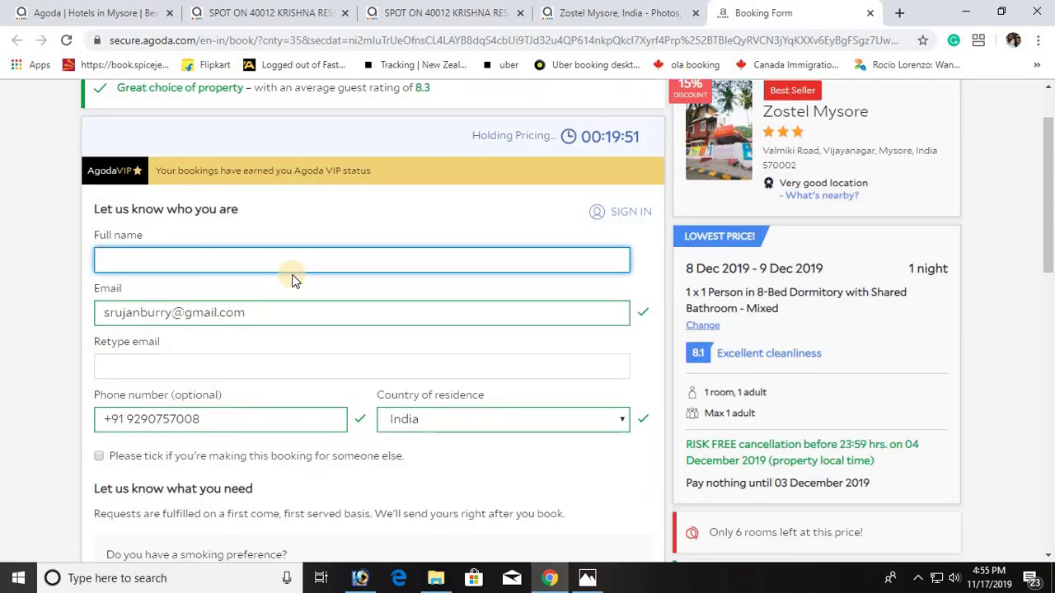
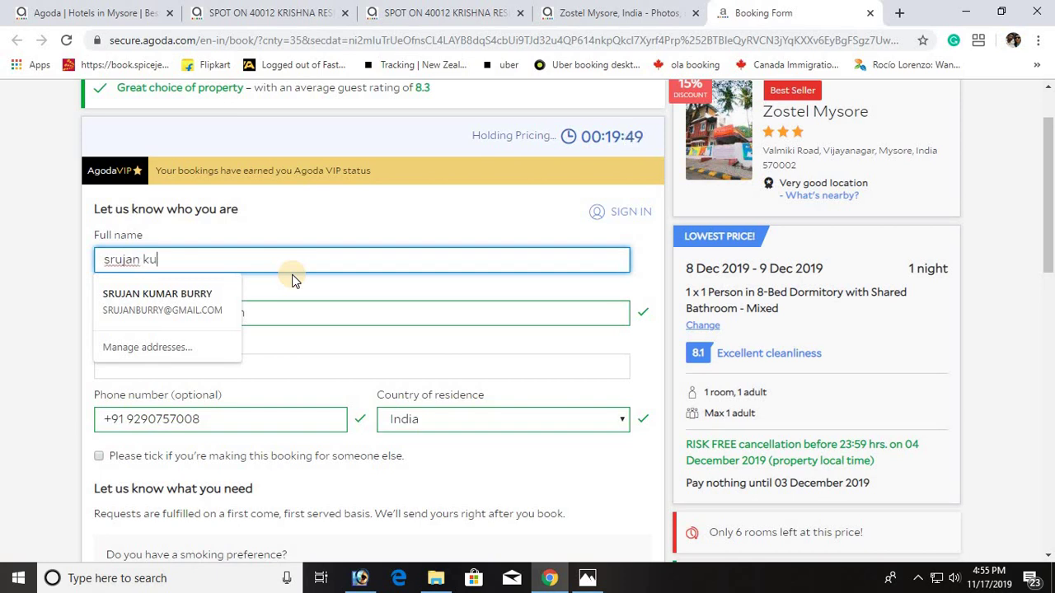
{"action": "left_click", "coordinate": [321, 224]}
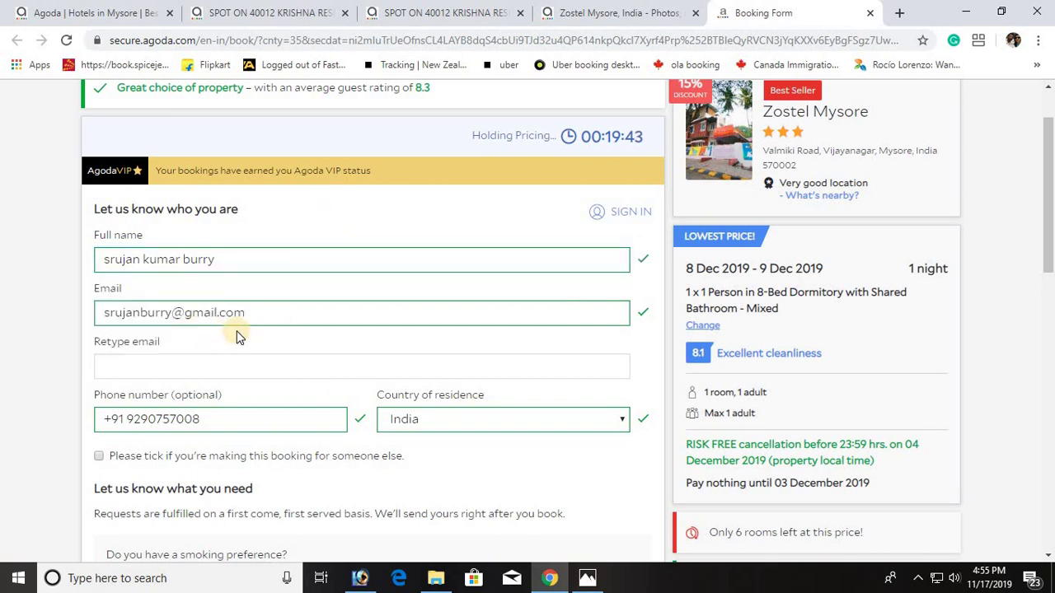
{"action": "left_click", "coordinate": [224, 365]}
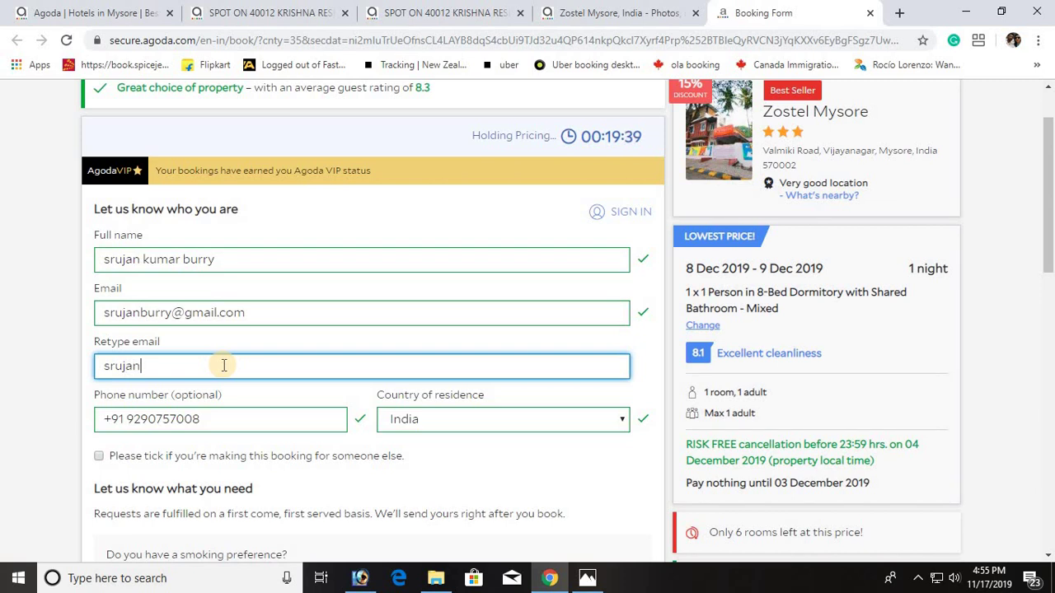
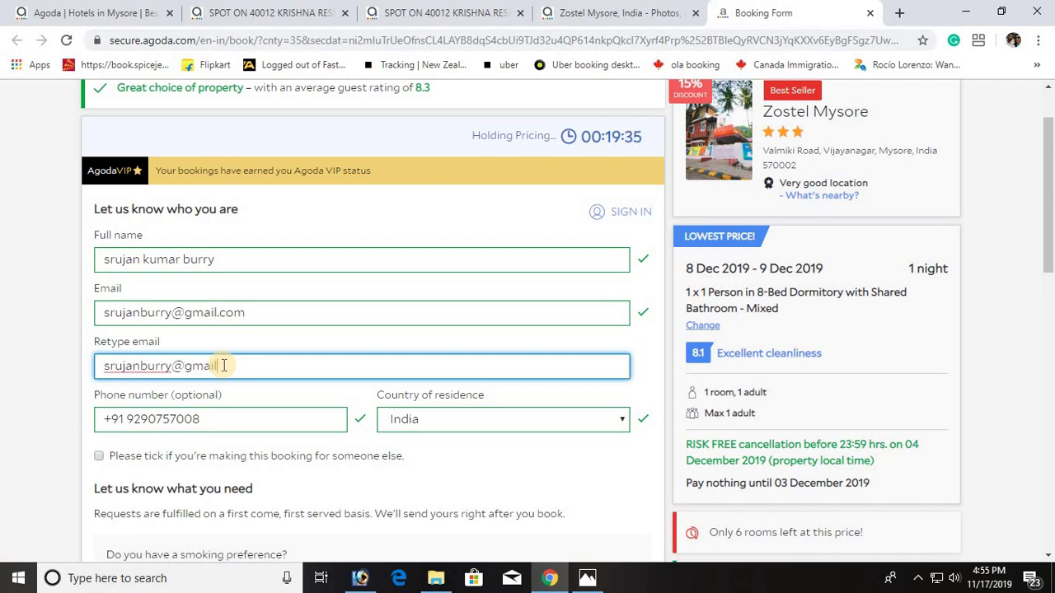
{"action": "left_click", "coordinate": [275, 346]}
{"action": "scroll", "coordinate": [247, 457], "scroll_direction": "down", "scroll_amount": 3}
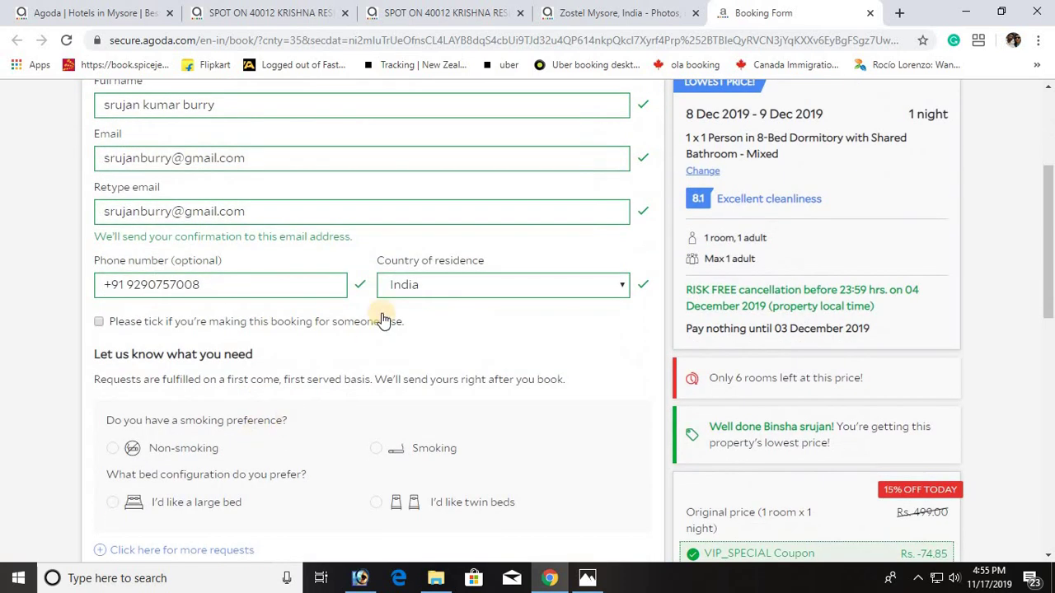
{"action": "scroll", "coordinate": [368, 350], "scroll_direction": "down", "scroll_amount": 1}
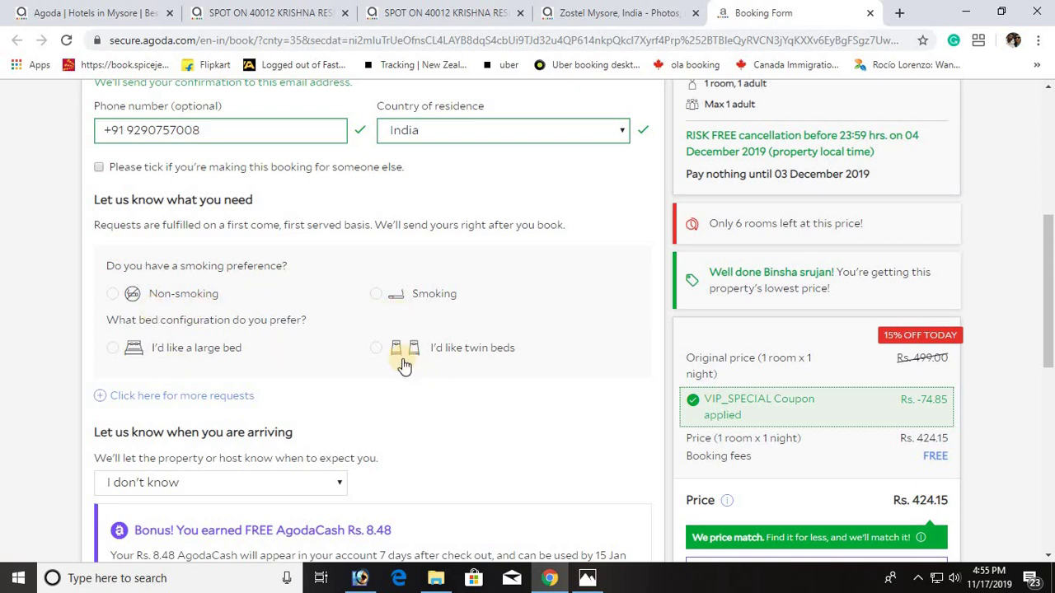
{"action": "scroll", "coordinate": [396, 359], "scroll_direction": "down", "scroll_amount": 1}
{"action": "scroll", "coordinate": [360, 357], "scroll_direction": "down", "scroll_amount": 1}
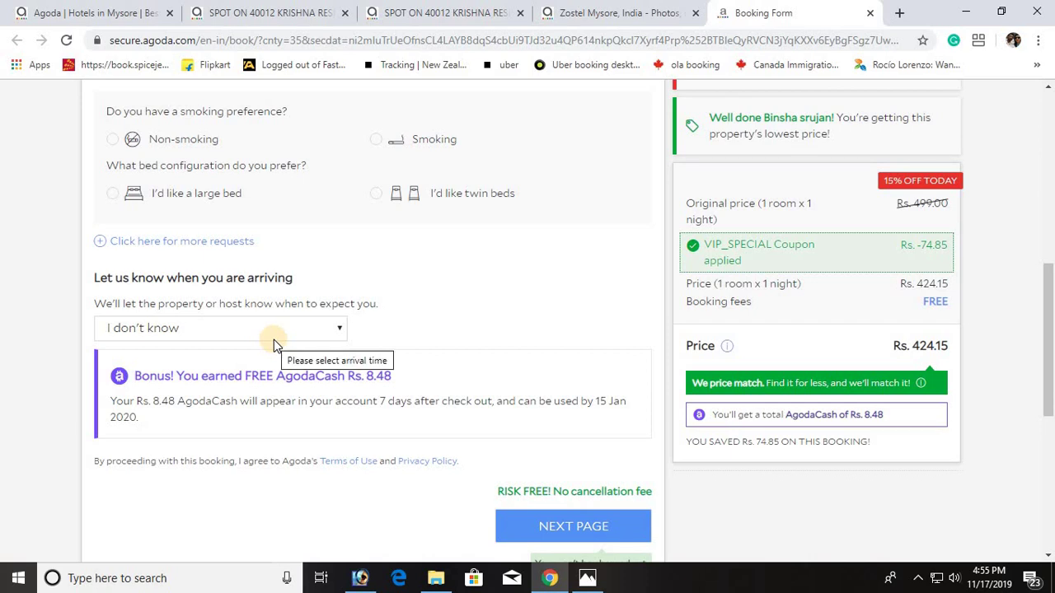
{"action": "scroll", "coordinate": [481, 344], "scroll_direction": "up", "scroll_amount": 2}
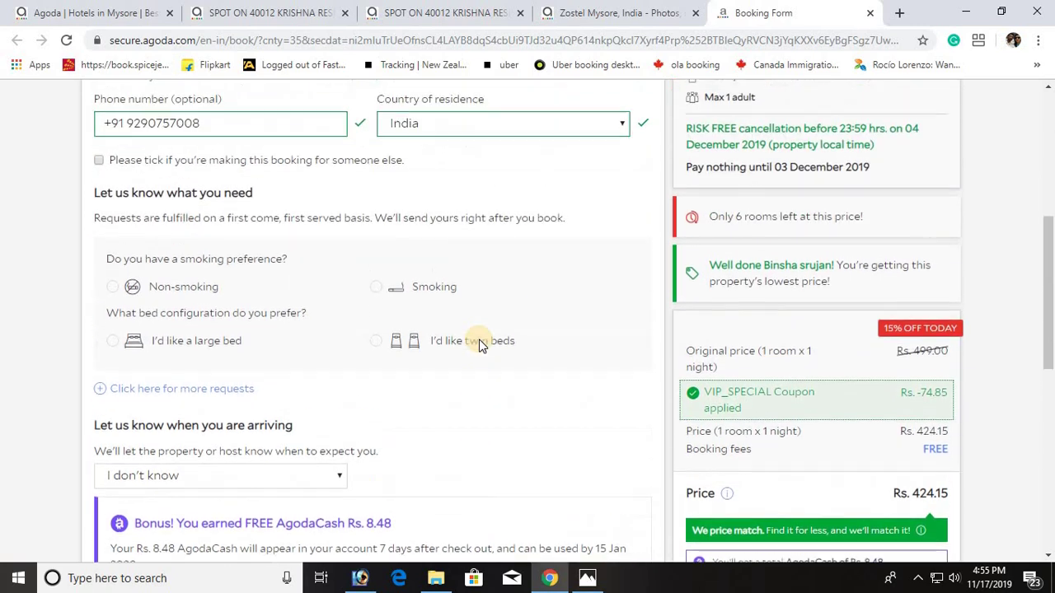
{"action": "scroll", "coordinate": [480, 344], "scroll_direction": "up", "scroll_amount": 2}
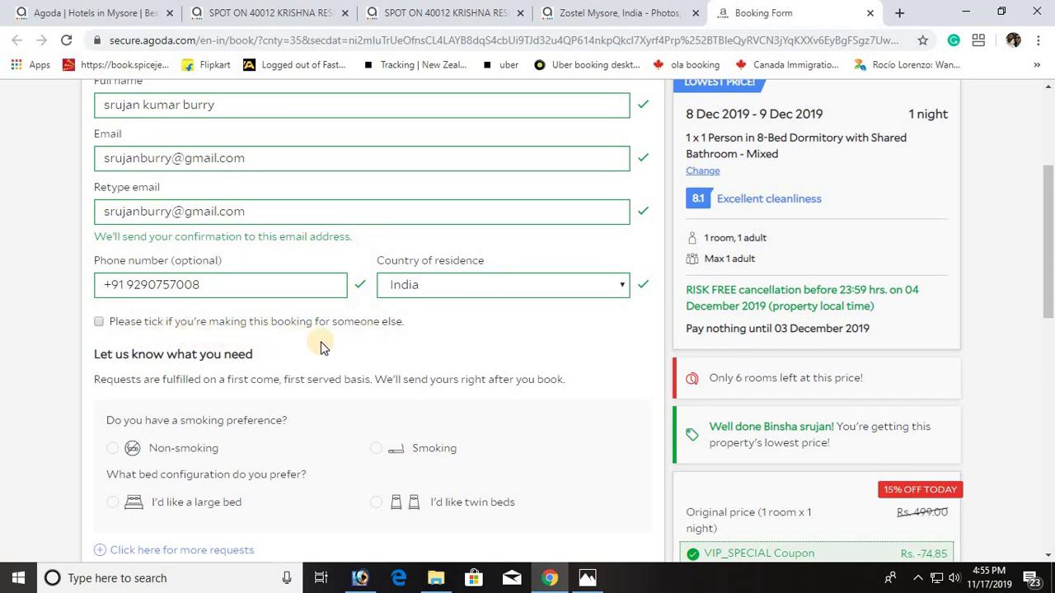
{"action": "left_click", "coordinate": [99, 322]}
{"action": "left_click", "coordinate": [252, 412]}
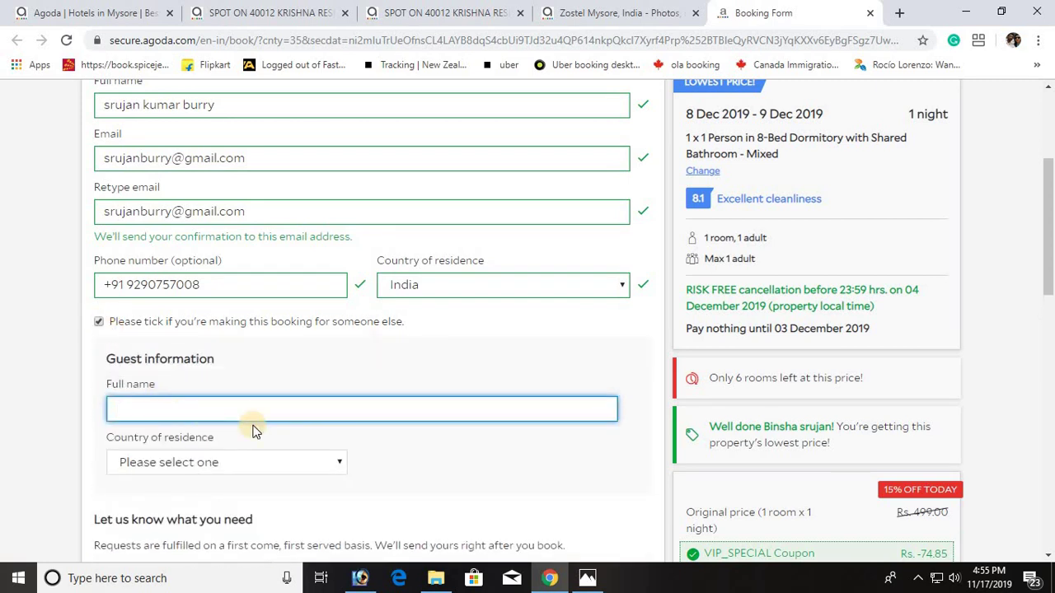
{"action": "scroll", "coordinate": [214, 387], "scroll_direction": "down", "scroll_amount": 1}
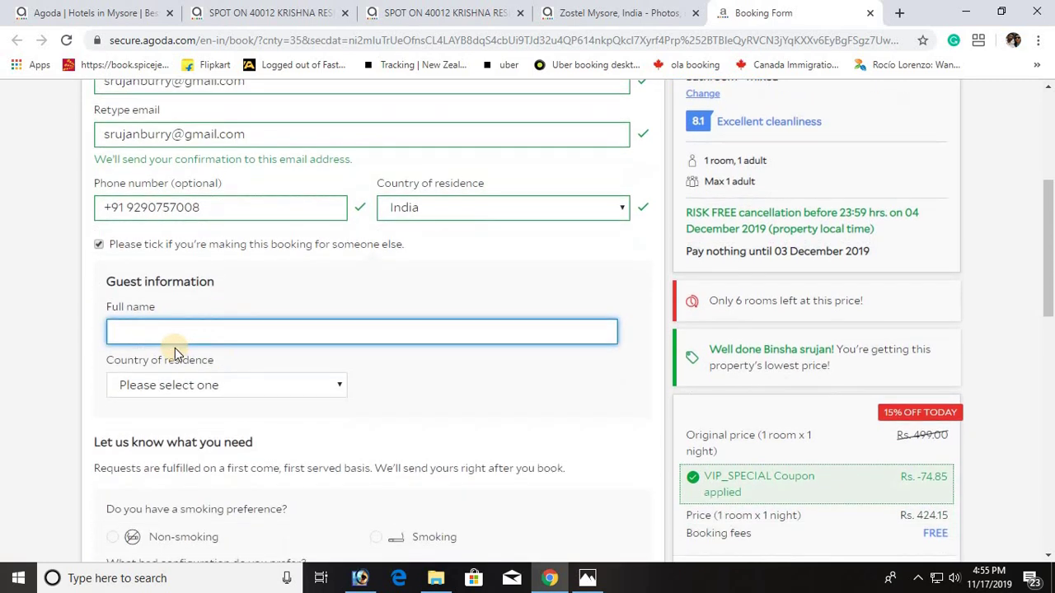
{"action": "left_click", "coordinate": [170, 389]}
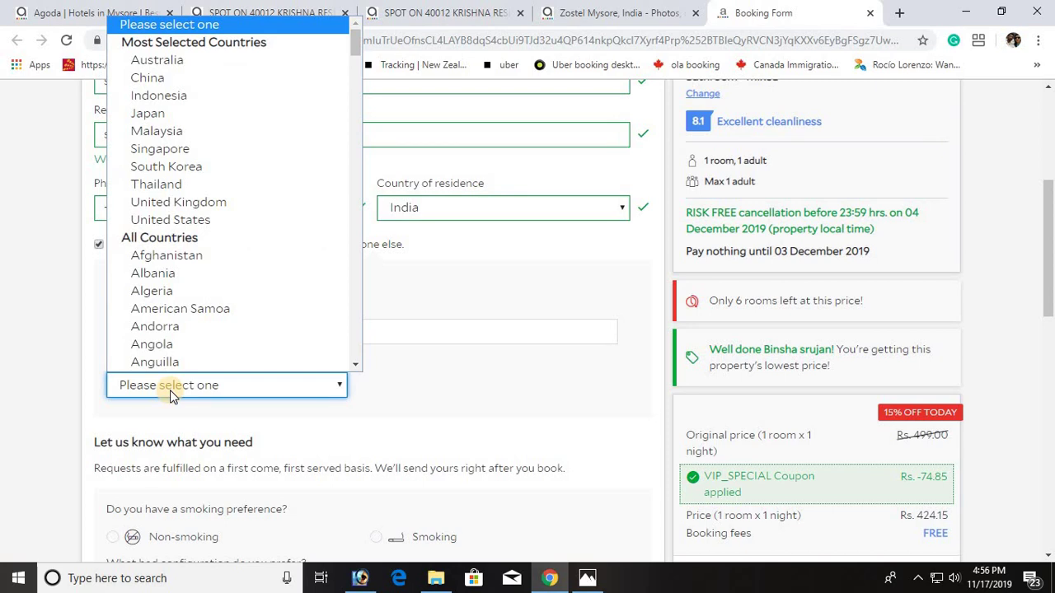
{"action": "left_click", "coordinate": [405, 410]}
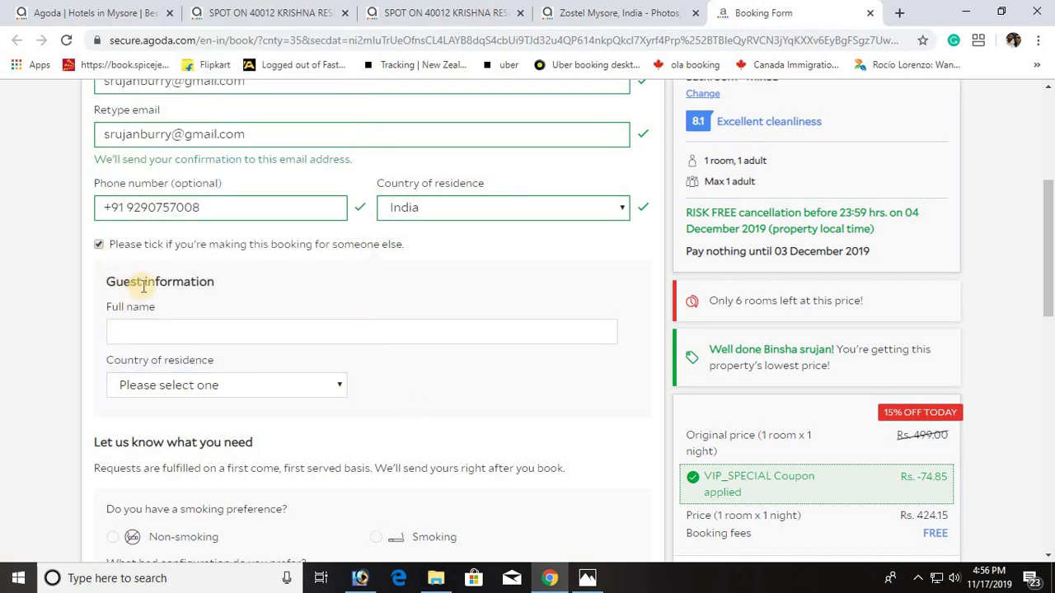
{"action": "left_click", "coordinate": [99, 245]}
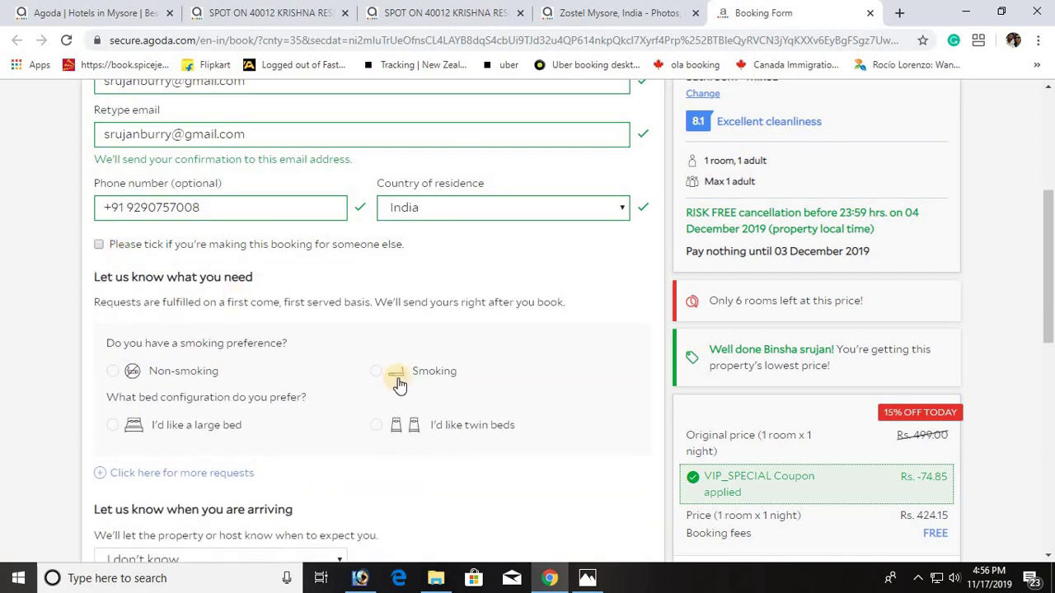
{"action": "scroll", "coordinate": [397, 380], "scroll_direction": "down", "scroll_amount": 2}
{"action": "scroll", "coordinate": [398, 380], "scroll_direction": "down", "scroll_amount": 2}
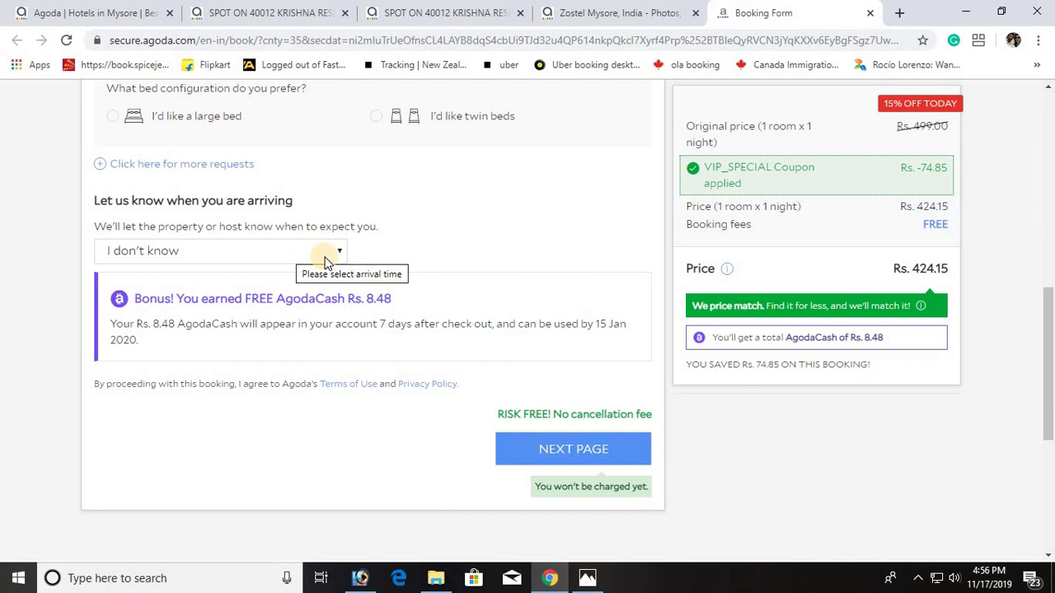
Step: Pick the 07.00 - 08.00 slot as the arrival time
{"action": "left_click", "coordinate": [334, 252]}
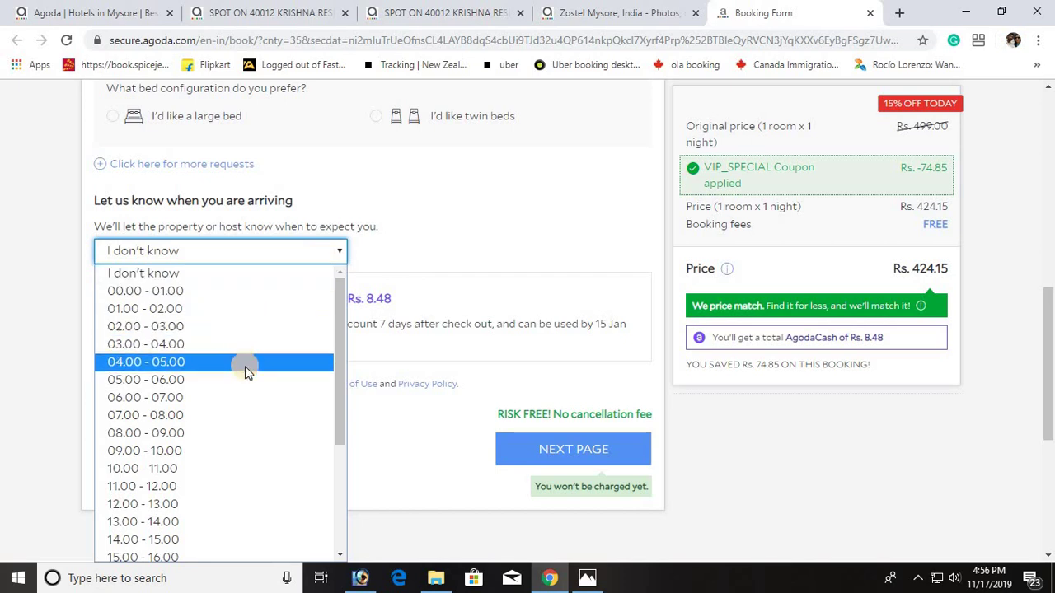
{"action": "left_click", "coordinate": [221, 414]}
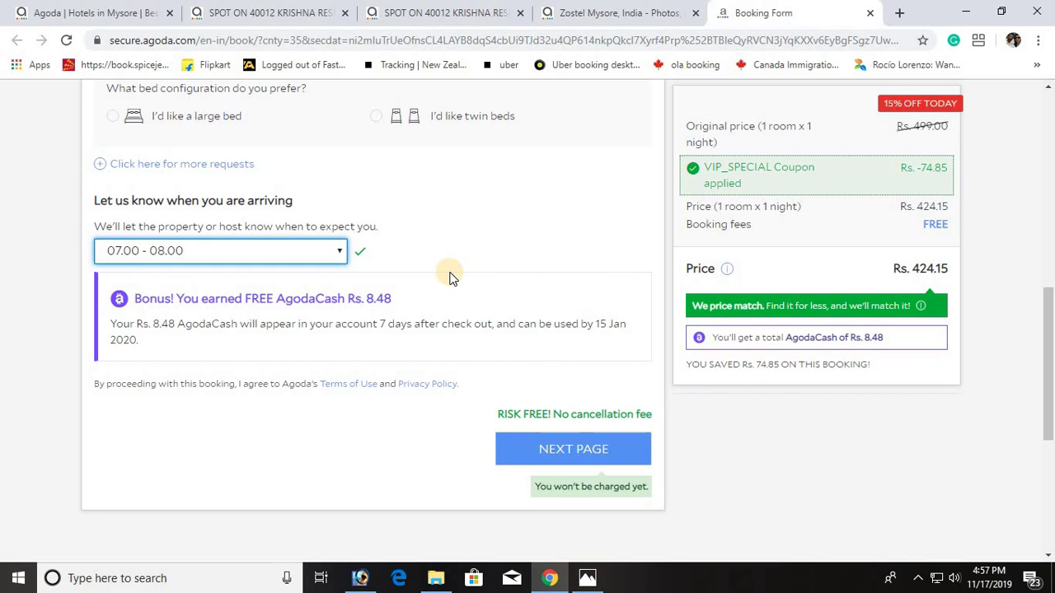
{"action": "scroll", "coordinate": [449, 278], "scroll_direction": "down", "scroll_amount": 1}
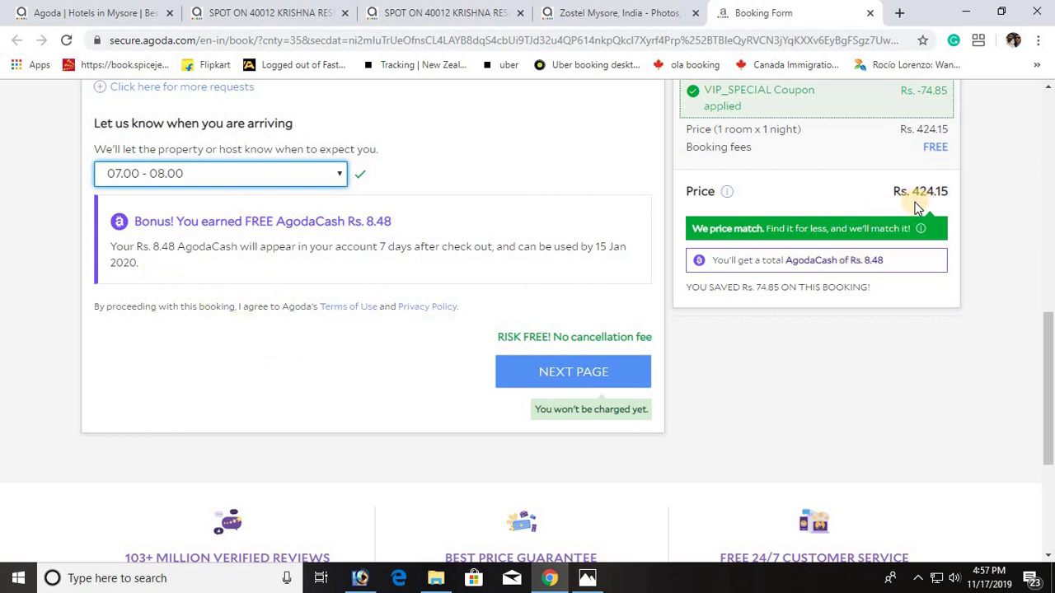
{"action": "scroll", "coordinate": [945, 261], "scroll_direction": "up", "scroll_amount": 2}
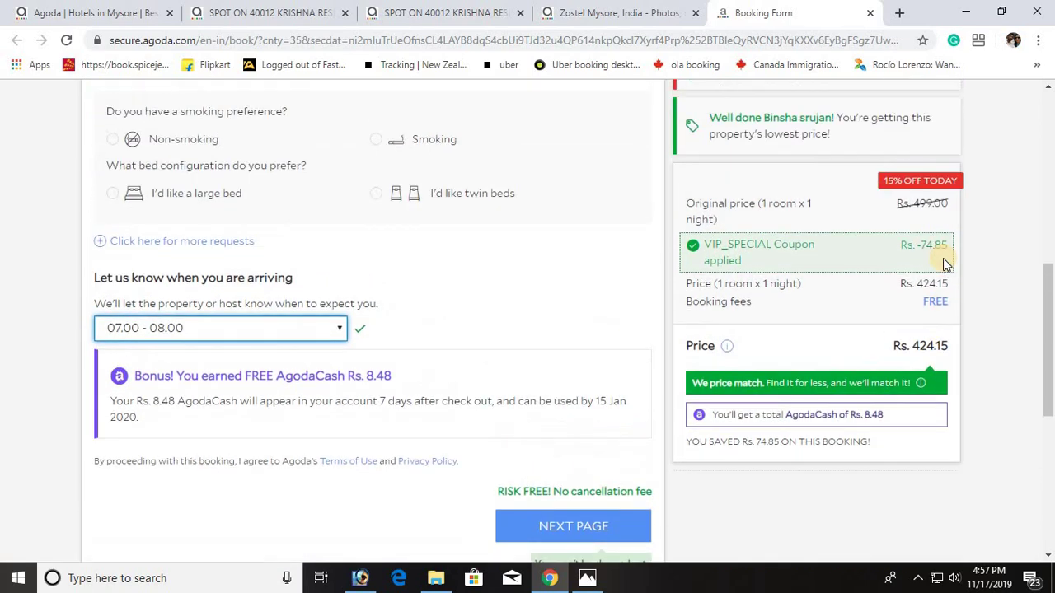
{"action": "scroll", "coordinate": [942, 258], "scroll_direction": "up", "scroll_amount": 5}
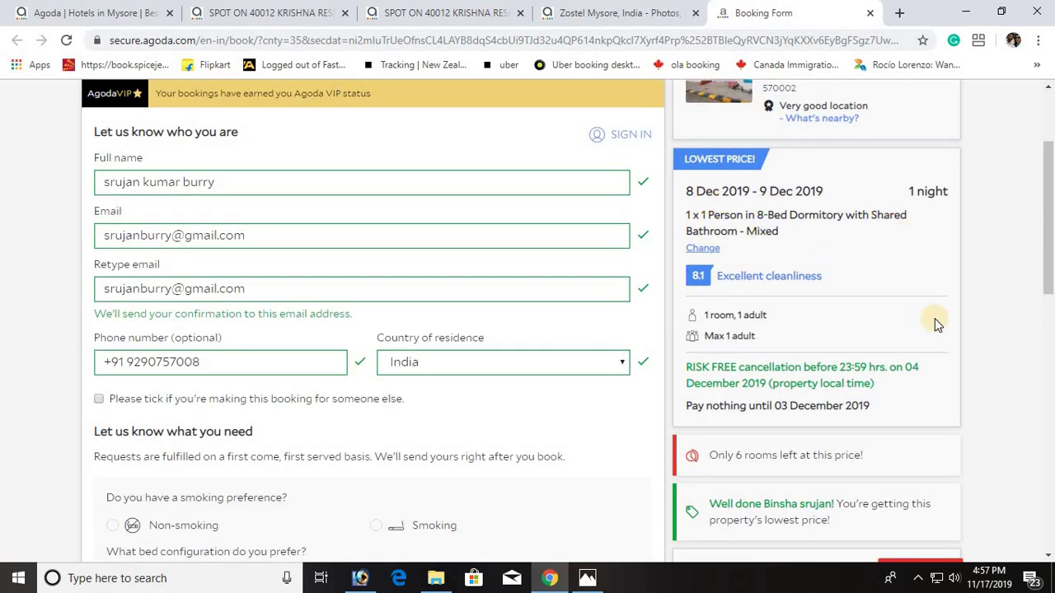
{"action": "scroll", "coordinate": [935, 318], "scroll_direction": "down", "scroll_amount": 3}
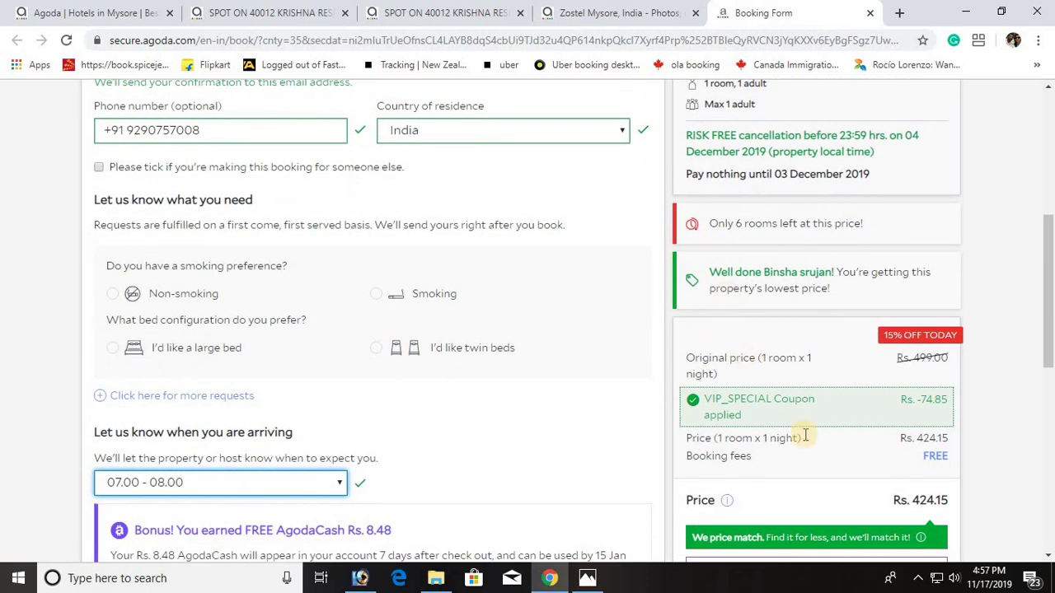
{"action": "scroll", "coordinate": [839, 414], "scroll_direction": "down", "scroll_amount": 1}
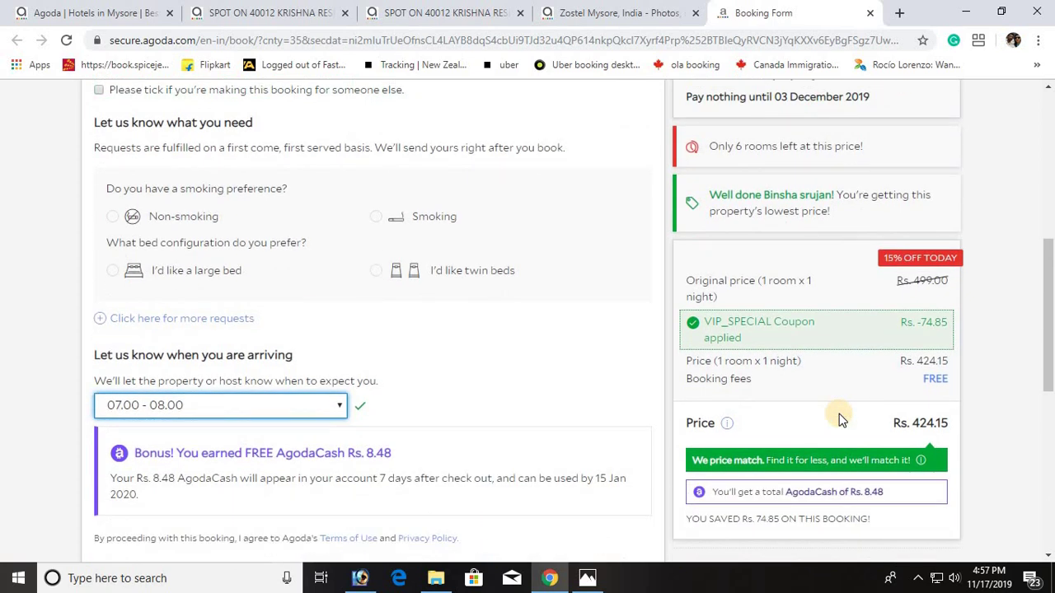
{"action": "scroll", "coordinate": [839, 418], "scroll_direction": "down", "scroll_amount": 1}
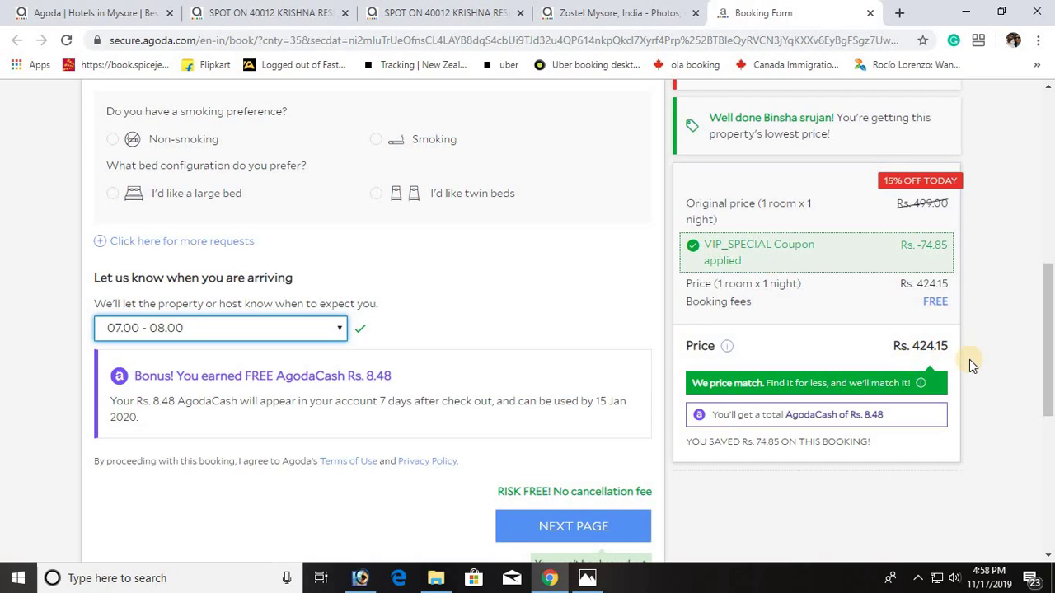
{"action": "scroll", "coordinate": [968, 363], "scroll_direction": "down", "scroll_amount": 2}
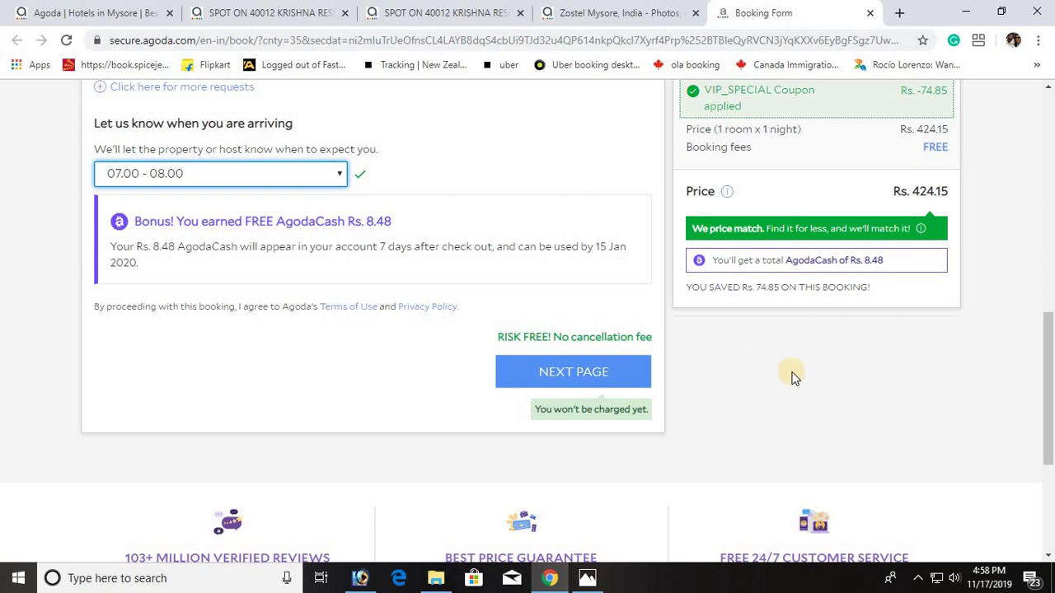
{"action": "scroll", "coordinate": [818, 376], "scroll_direction": "up", "scroll_amount": 10}
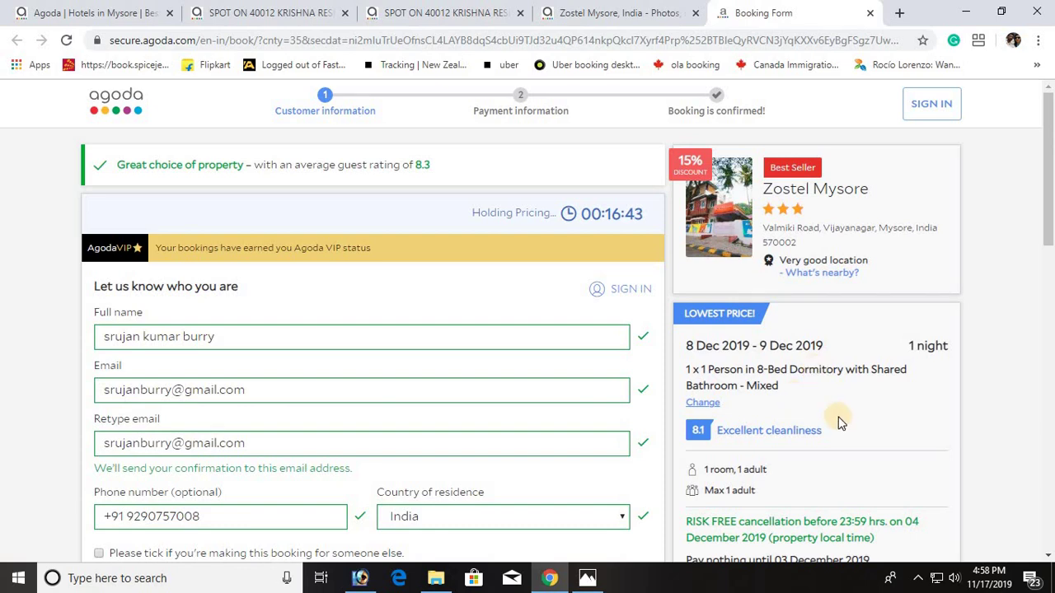
{"action": "left_click", "coordinate": [103, 12]}
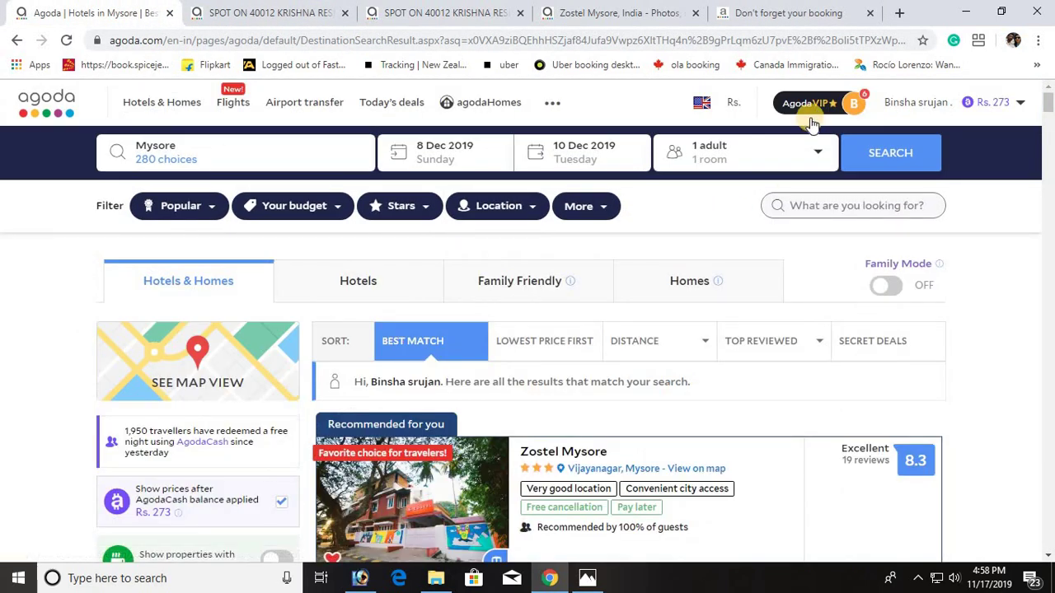
{"action": "mouse_move", "coordinate": [818, 107]}
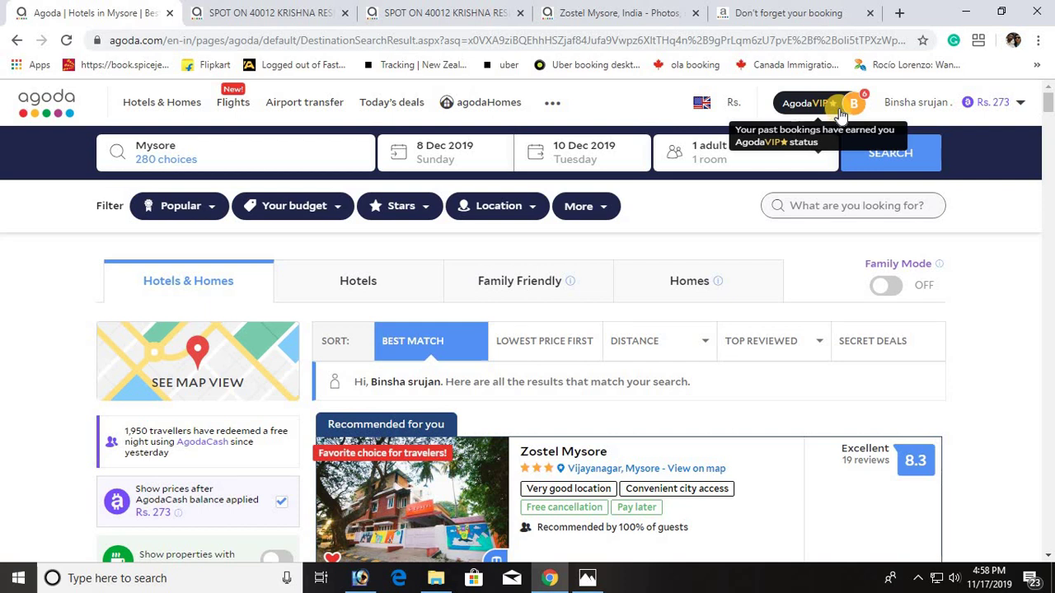
{"action": "left_click", "coordinate": [775, 14]}
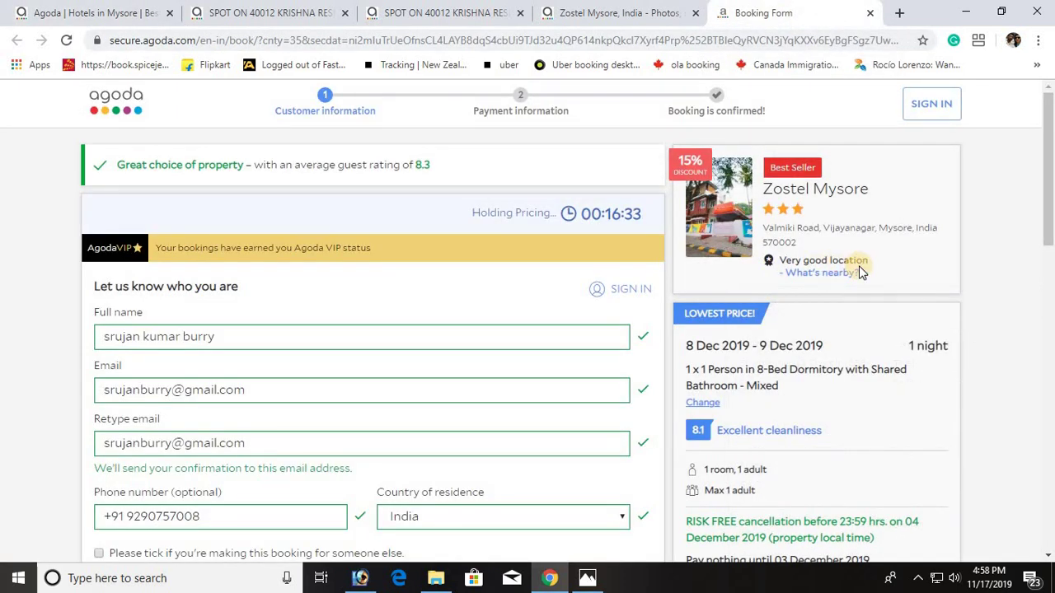
{"action": "scroll", "coordinate": [862, 271], "scroll_direction": "down", "scroll_amount": 7}
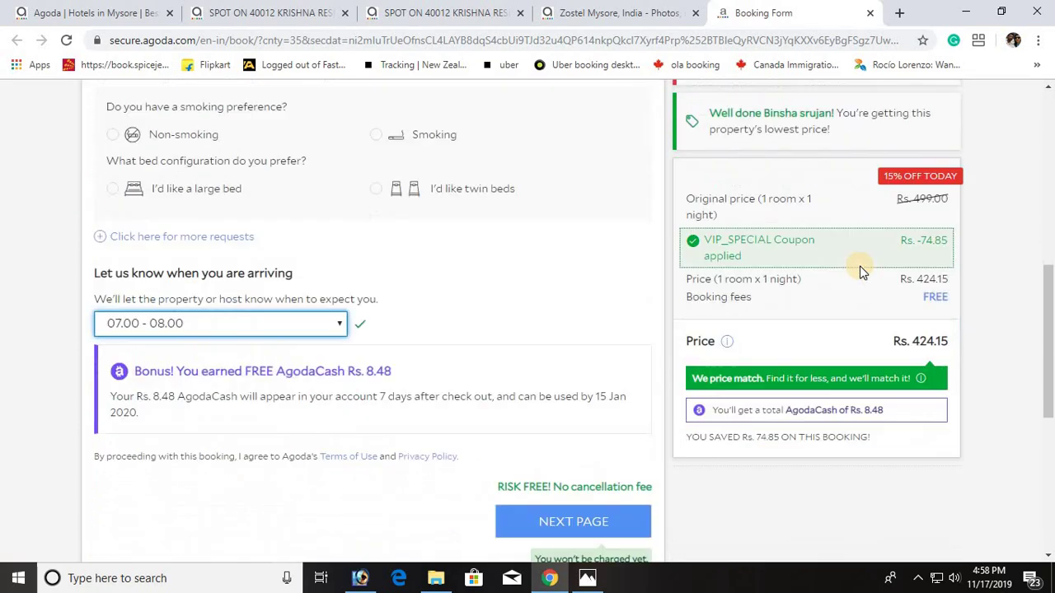
{"action": "scroll", "coordinate": [494, 241], "scroll_direction": "up", "scroll_amount": 6}
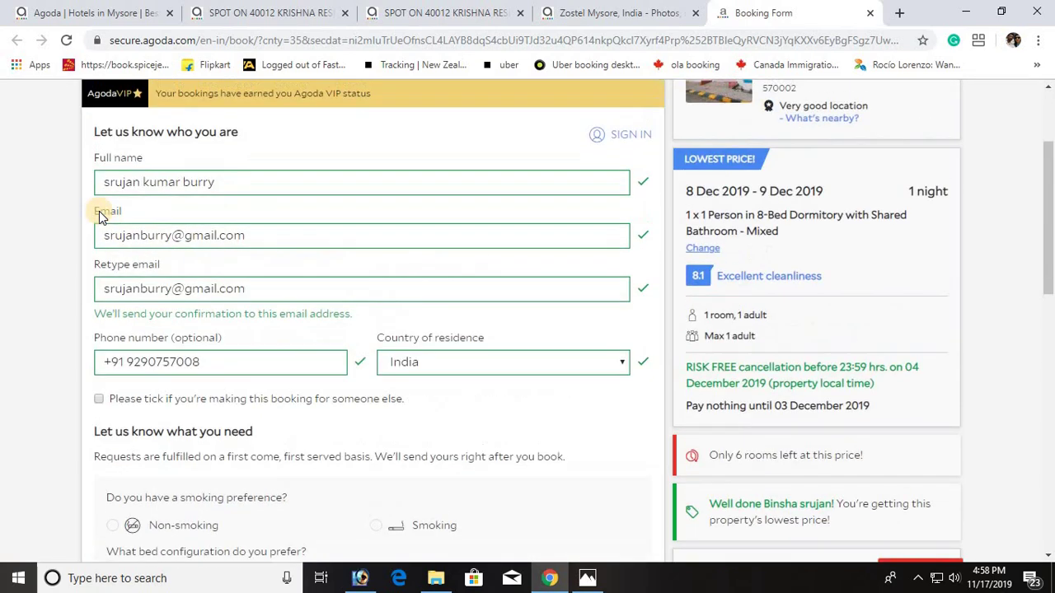
{"action": "scroll", "coordinate": [412, 297], "scroll_direction": "down", "scroll_amount": 4}
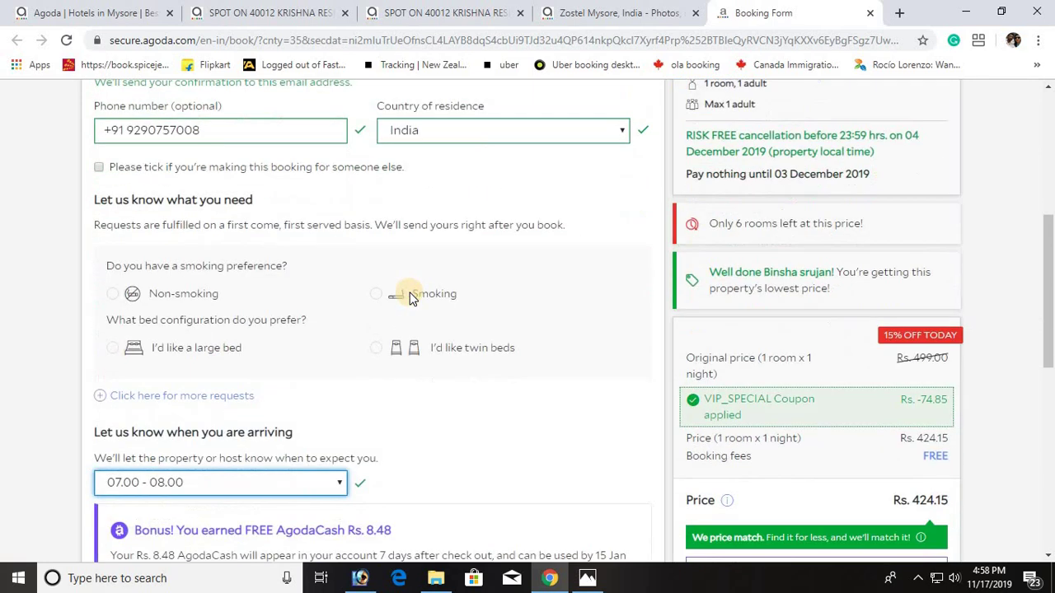
{"action": "scroll", "coordinate": [428, 297], "scroll_direction": "up", "scroll_amount": 1}
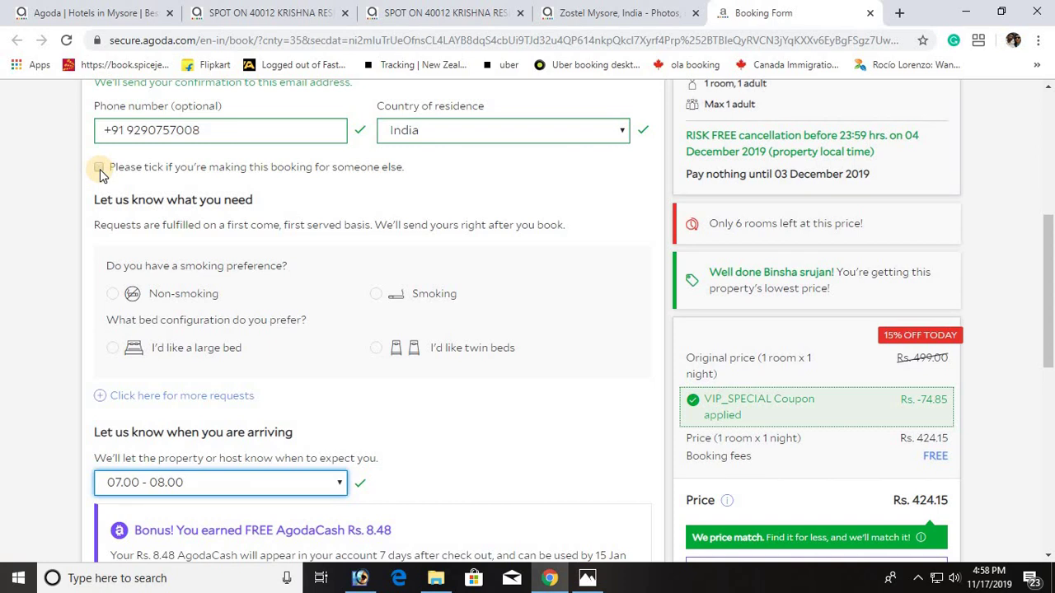
{"action": "scroll", "coordinate": [232, 208], "scroll_direction": "down", "scroll_amount": 3}
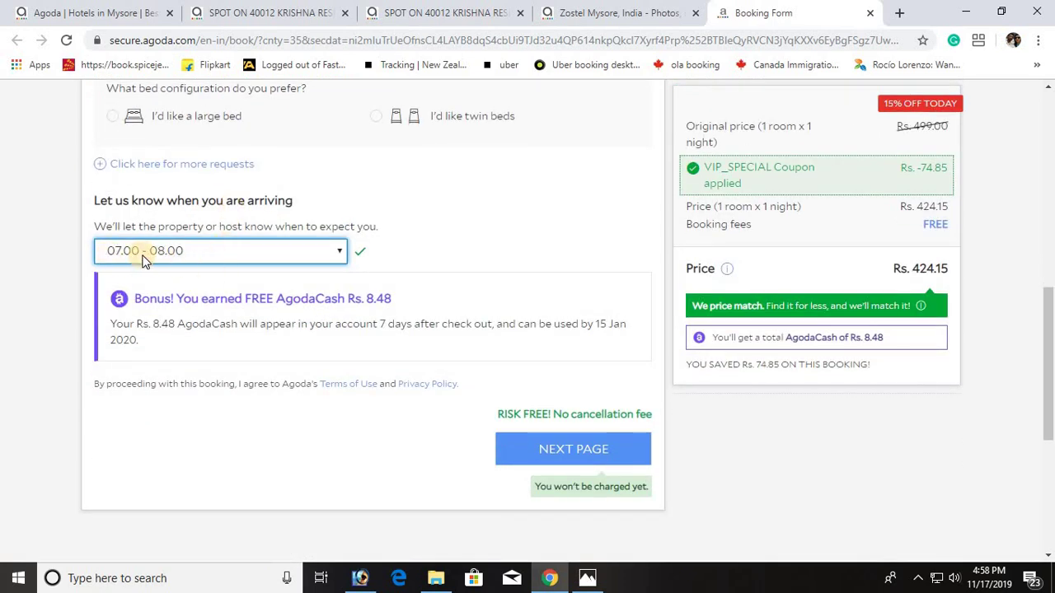
{"action": "left_click", "coordinate": [423, 259]}
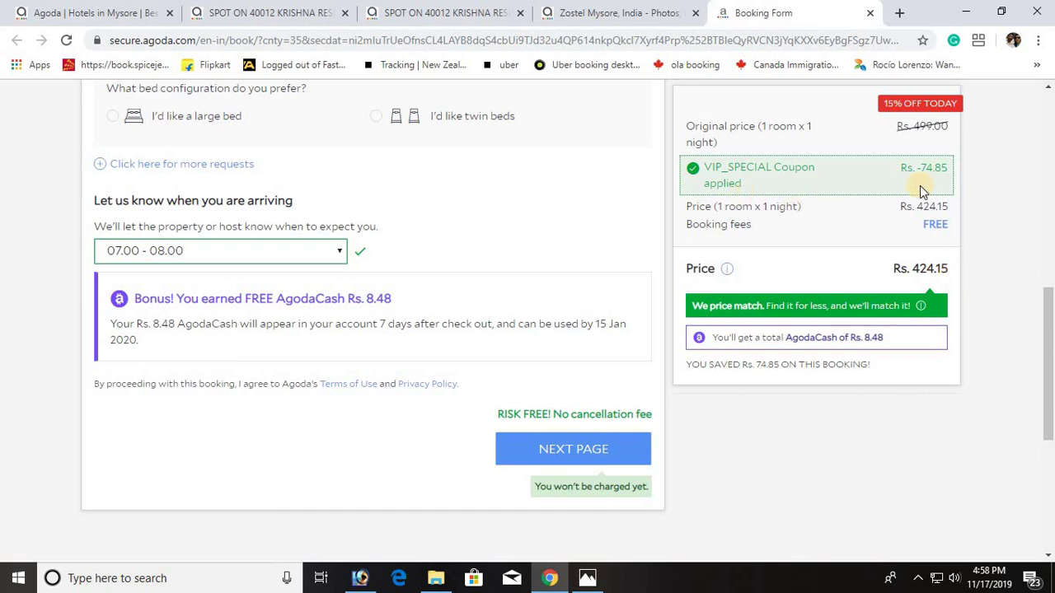
Step: Continue from the guest details to the payment information step
{"action": "left_click", "coordinate": [556, 450]}
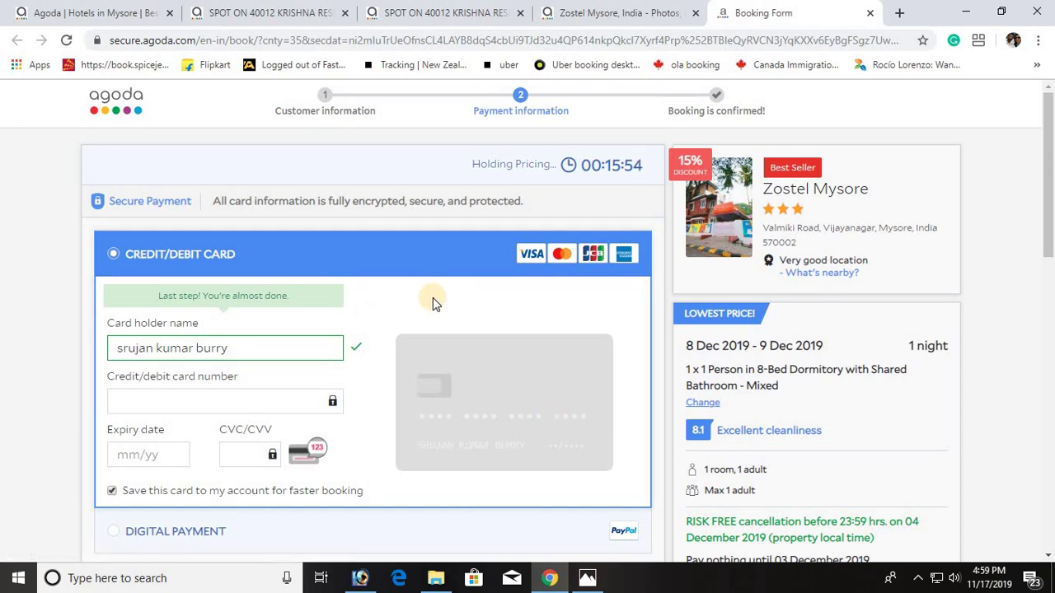
{"action": "scroll", "coordinate": [395, 292], "scroll_direction": "down", "scroll_amount": 1}
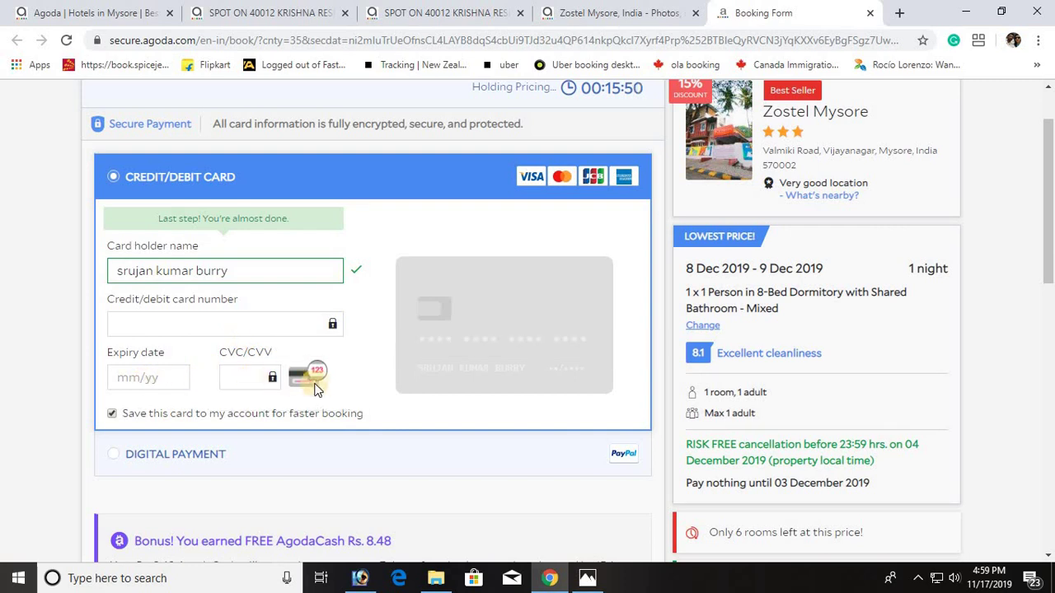
{"action": "scroll", "coordinate": [320, 389], "scroll_direction": "down", "scroll_amount": 1}
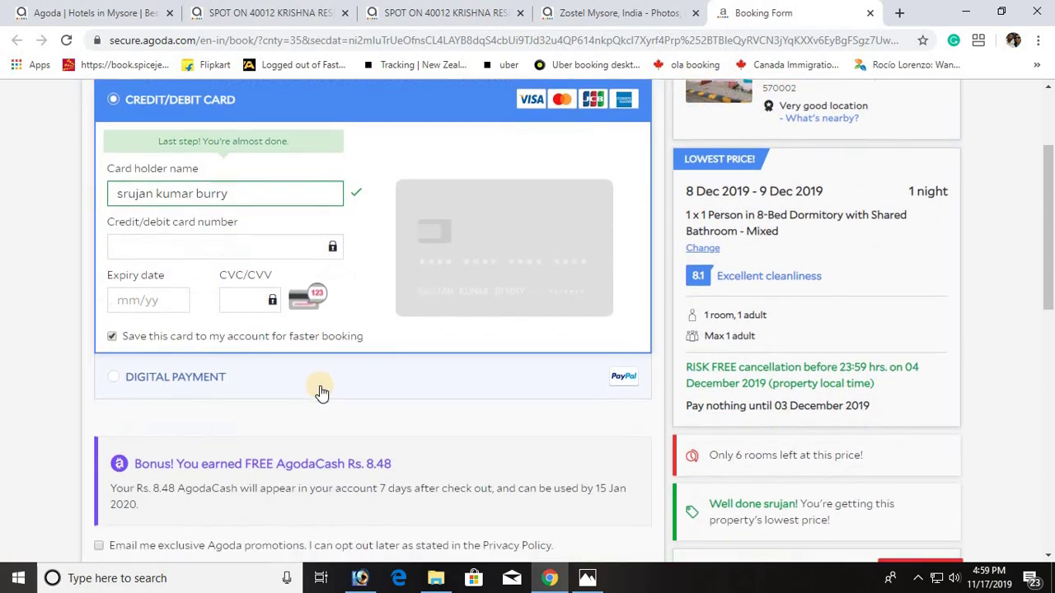
{"action": "scroll", "coordinate": [320, 389], "scroll_direction": "up", "scroll_amount": 1}
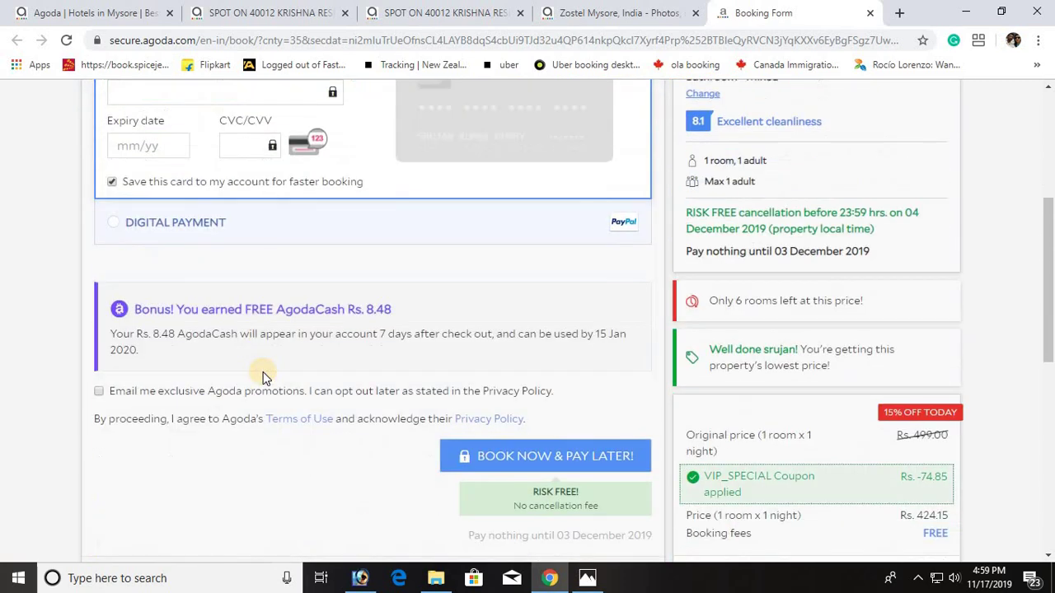
{"action": "scroll", "coordinate": [268, 375], "scroll_direction": "down", "scroll_amount": 3}
Step: Try BOOK NOW & PAY LATER! while the card fields are still empty
{"action": "left_click", "coordinate": [464, 452]}
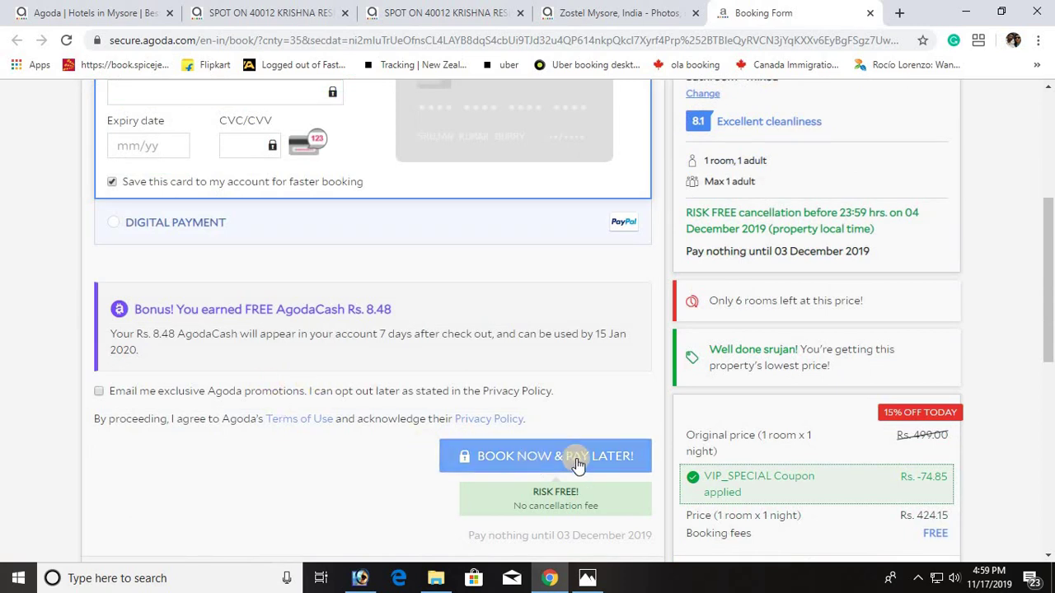
{"action": "scroll", "coordinate": [372, 463], "scroll_direction": "down", "scroll_amount": 1}
{"action": "scroll", "coordinate": [373, 459], "scroll_direction": "down", "scroll_amount": 1}
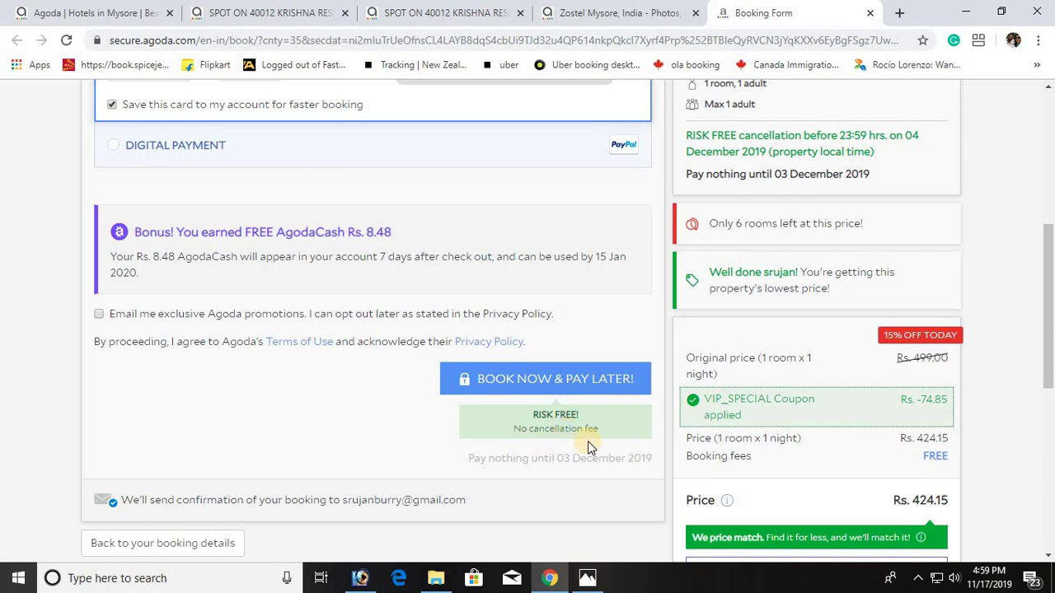
{"action": "scroll", "coordinate": [588, 445], "scroll_direction": "up", "scroll_amount": 2}
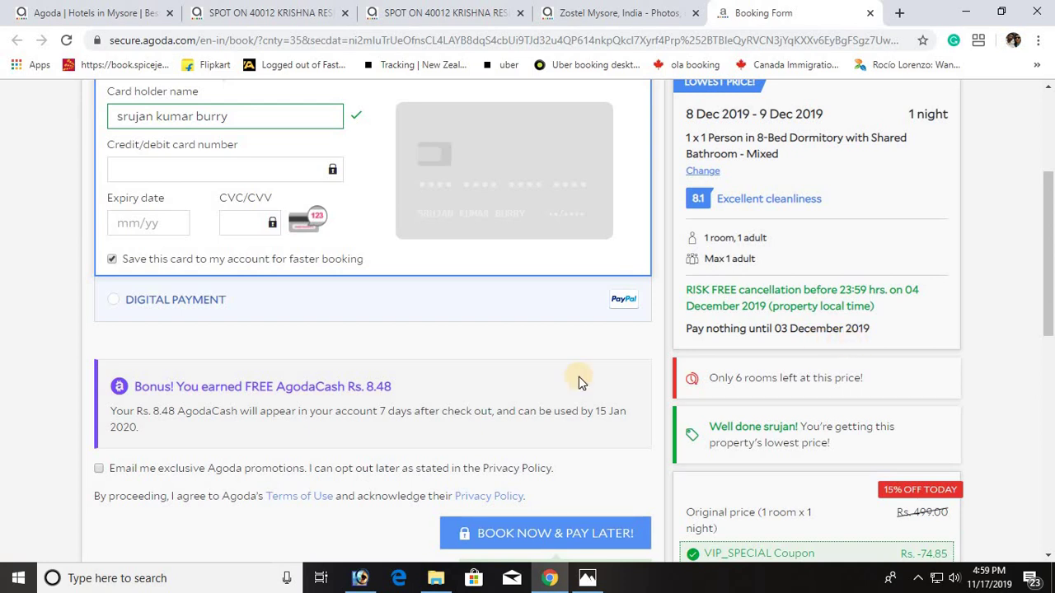
Step: Enter the card number, expiry 12/21 and CVC, then submit with BOOK NOW & PAY LATER!
{"action": "scroll", "coordinate": [564, 366], "scroll_direction": "up", "scroll_amount": 1}
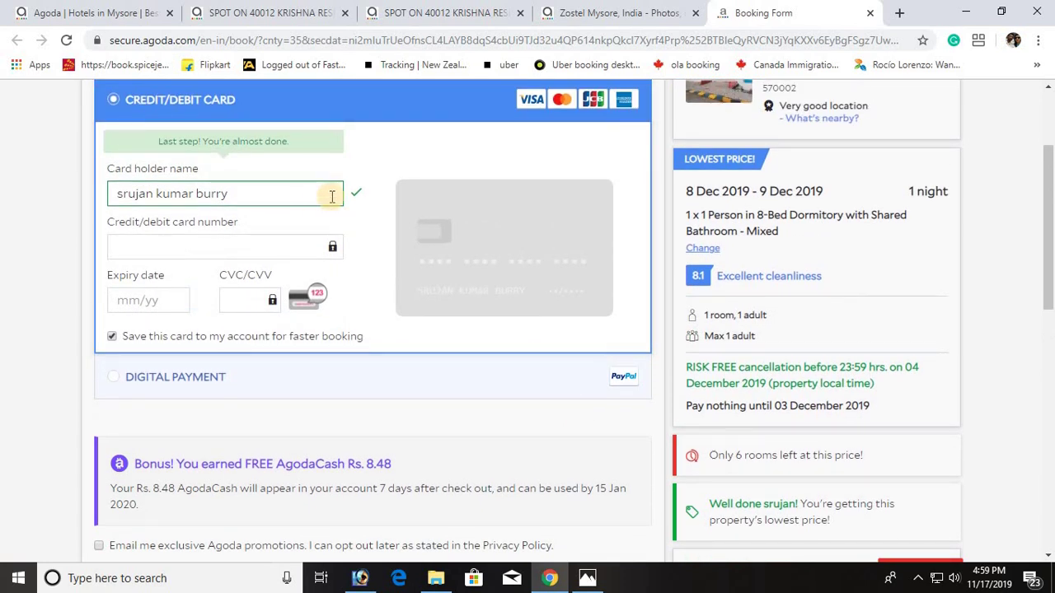
{"action": "left_click", "coordinate": [255, 248]}
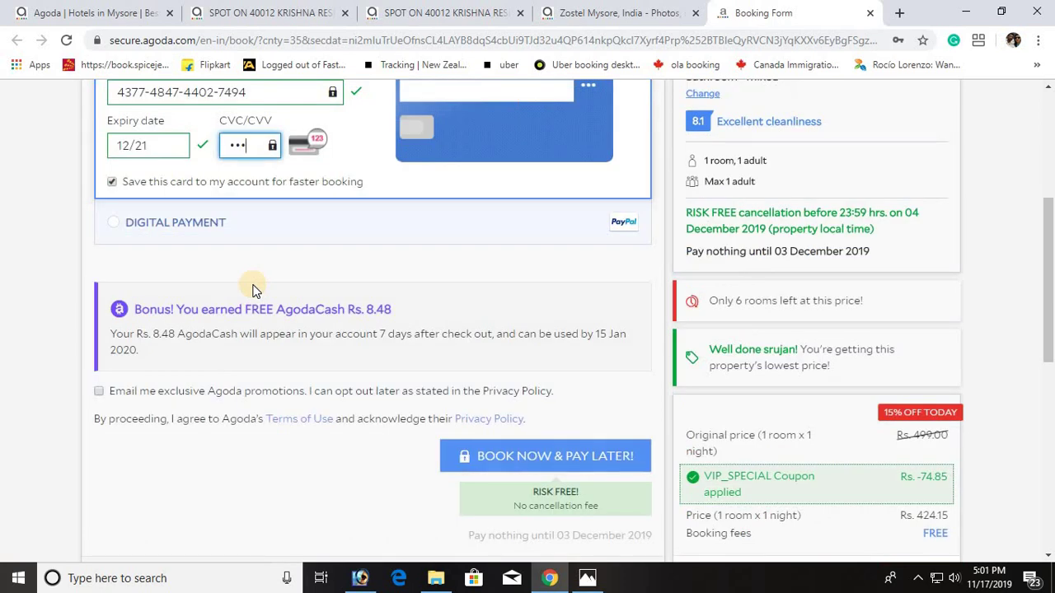
{"action": "scroll", "coordinate": [305, 280], "scroll_direction": "up", "scroll_amount": 1}
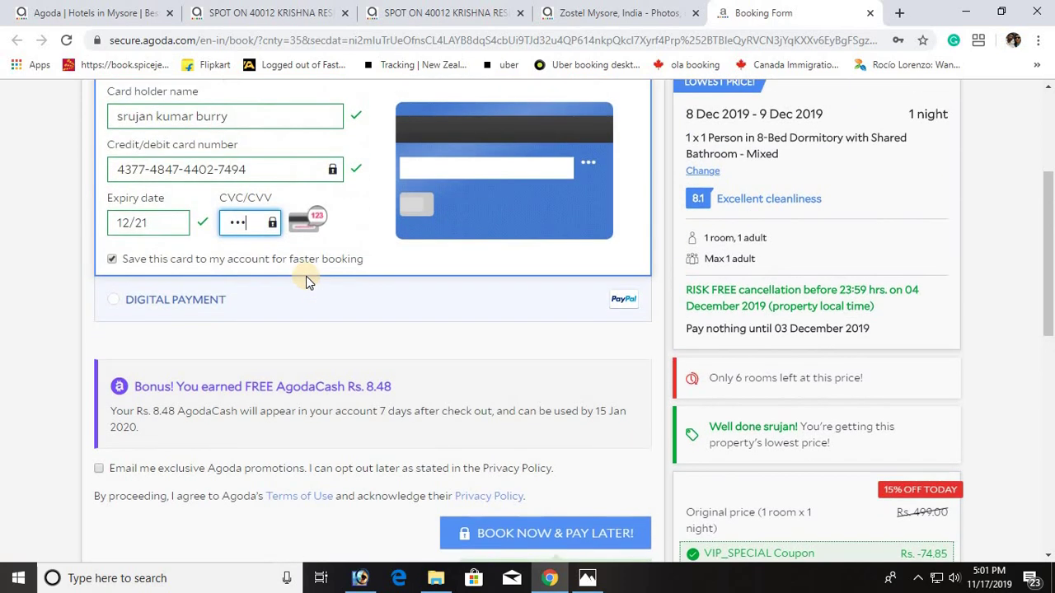
{"action": "scroll", "coordinate": [305, 280], "scroll_direction": "down", "scroll_amount": 2}
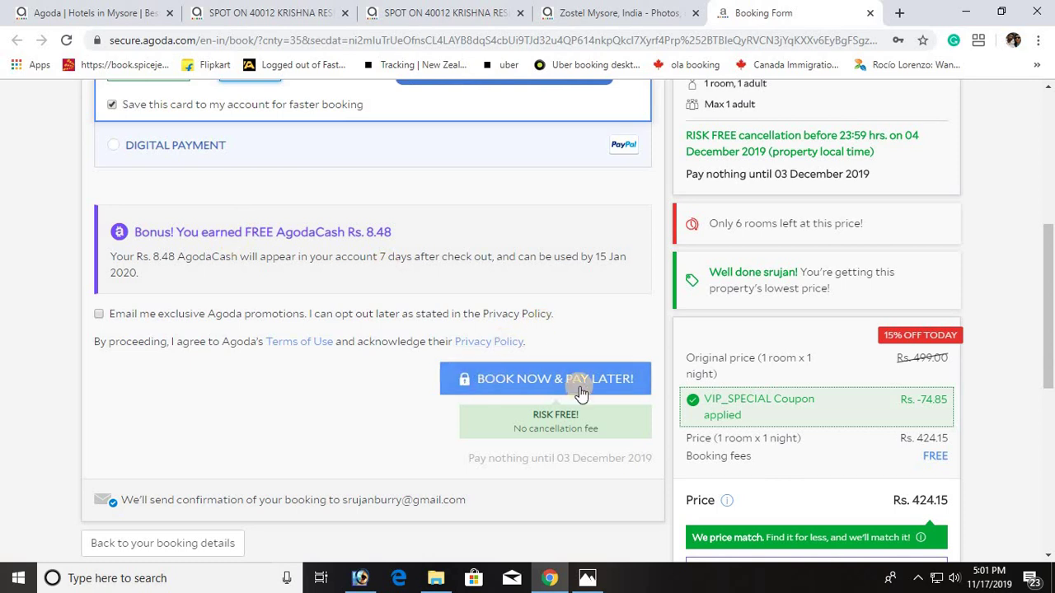
{"action": "left_click", "coordinate": [507, 384]}
{"action": "left_click", "coordinate": [566, 387]}
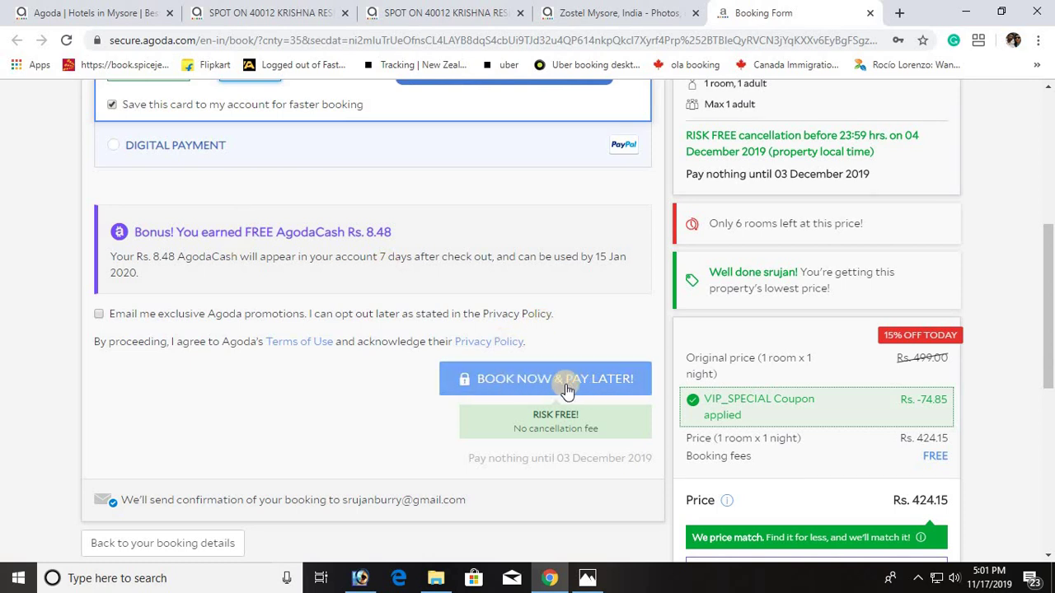
Step: Resubmit BOOK NOW & PAY LATER! after the card pre-authorization error until the booking goes through
{"action": "left_click", "coordinate": [566, 387]}
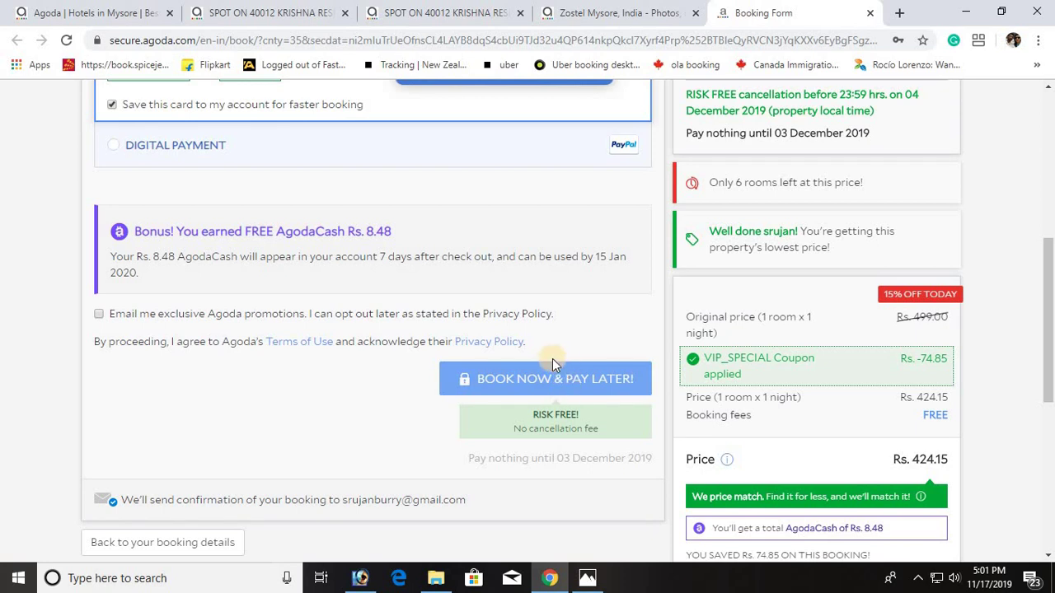
{"action": "left_click", "coordinate": [535, 377]}
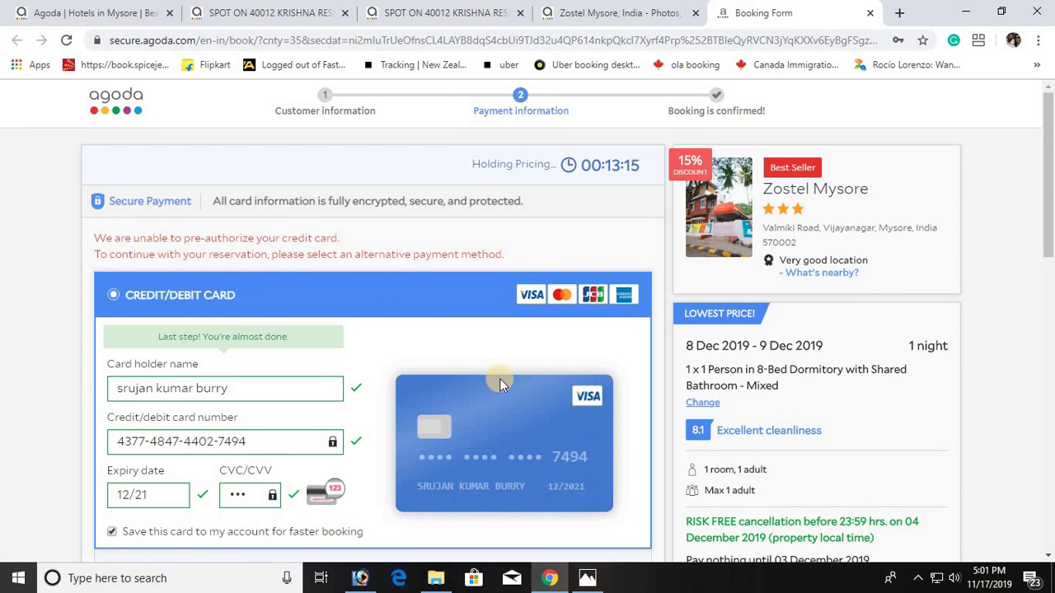
{"action": "scroll", "coordinate": [499, 378], "scroll_direction": "down", "scroll_amount": 5}
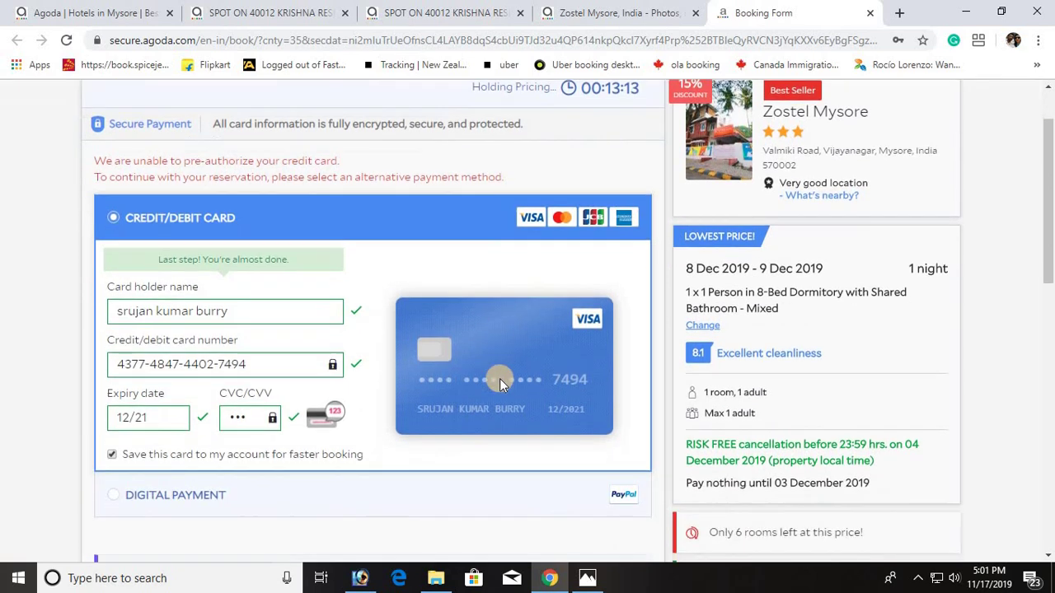
{"action": "scroll", "coordinate": [499, 382], "scroll_direction": "down", "scroll_amount": 1}
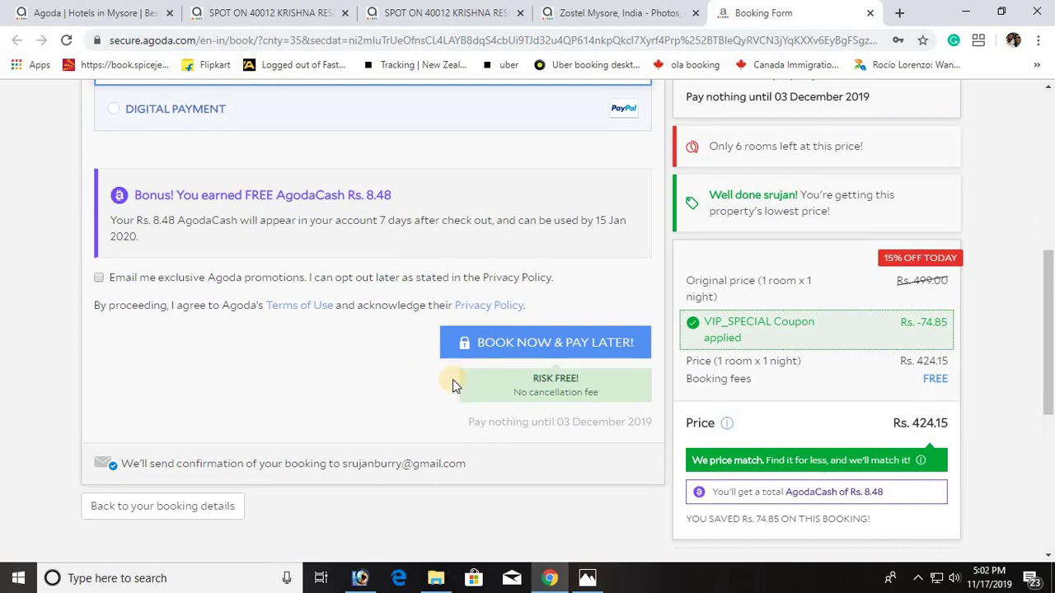
{"action": "left_click", "coordinate": [531, 345]}
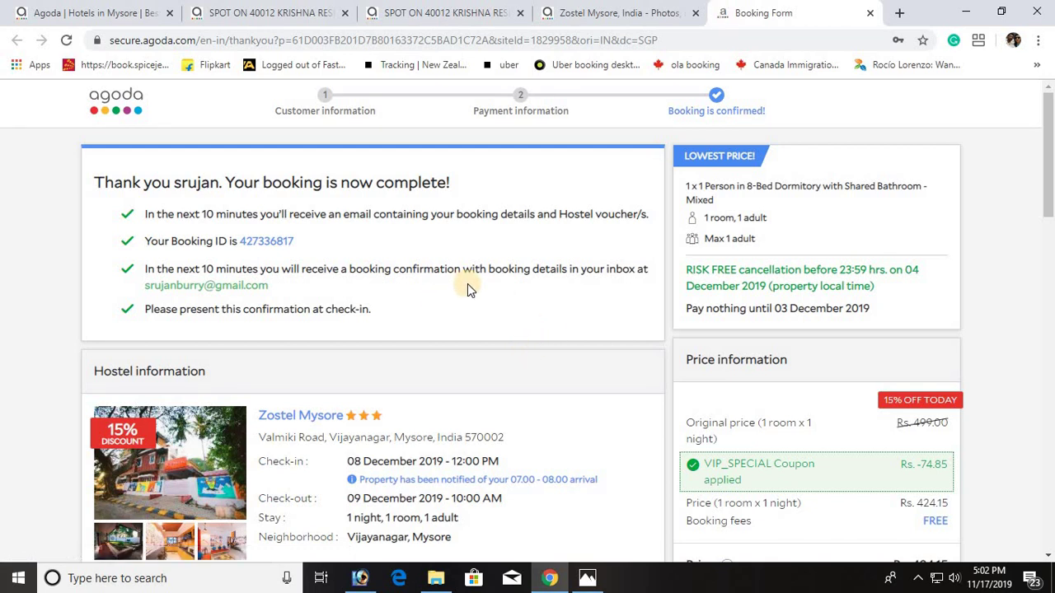
Step: Review the Zostel Mysore booking confirmation page and open a new blank browser tab
{"action": "scroll", "coordinate": [465, 285], "scroll_direction": "down", "scroll_amount": 1}
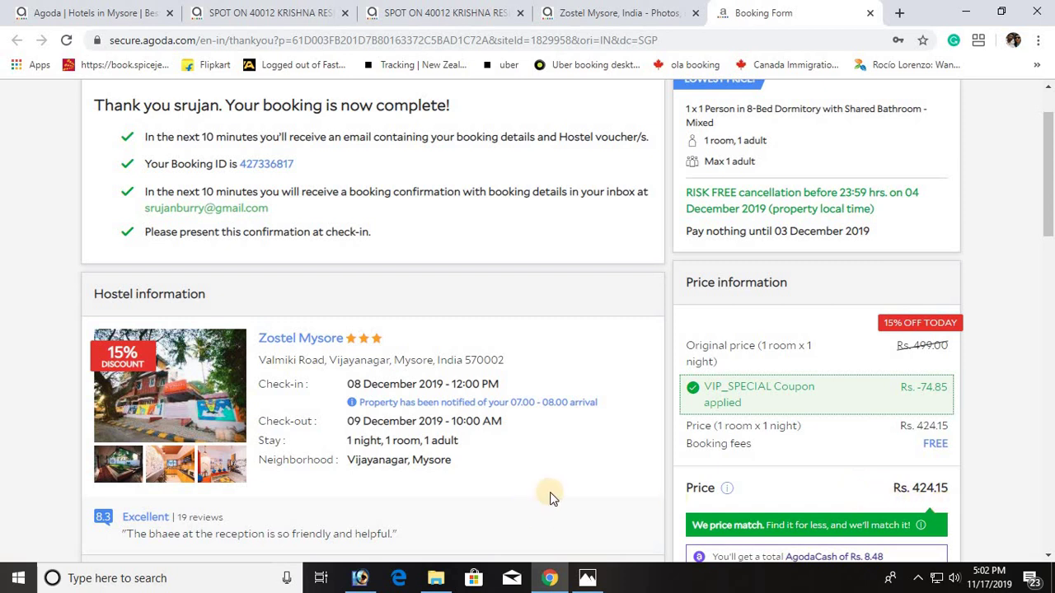
{"action": "scroll", "coordinate": [552, 498], "scroll_direction": "down", "scroll_amount": 1}
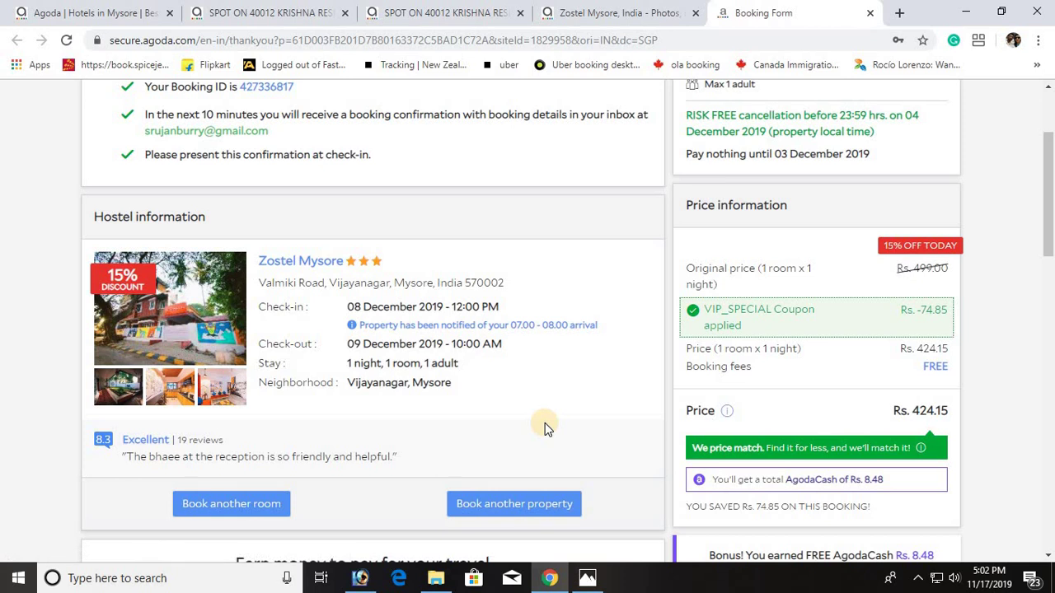
{"action": "scroll", "coordinate": [544, 427], "scroll_direction": "down", "scroll_amount": 1}
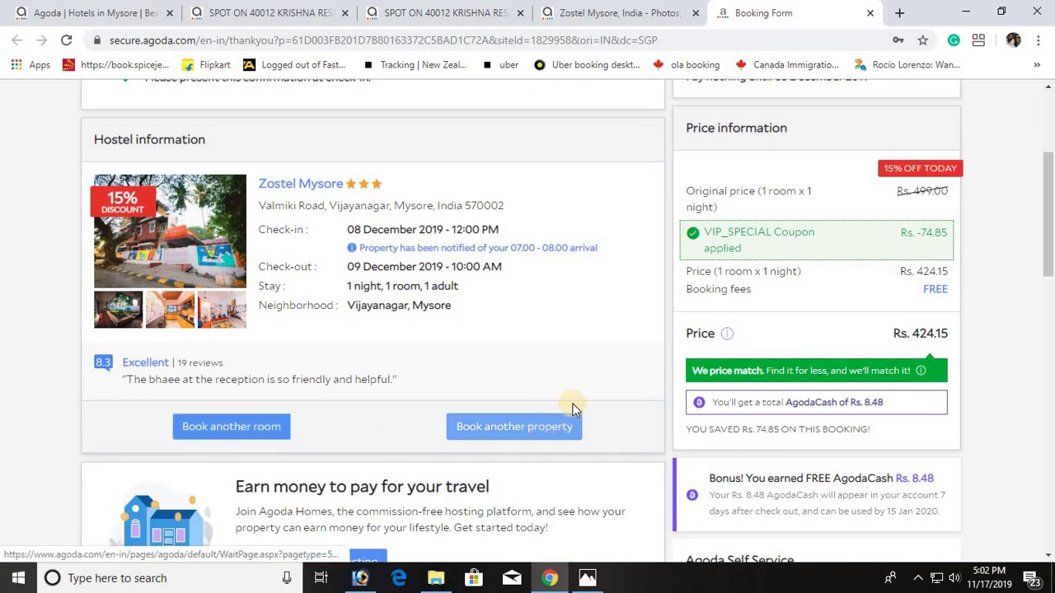
{"action": "scroll", "coordinate": [569, 395], "scroll_direction": "up", "scroll_amount": 1}
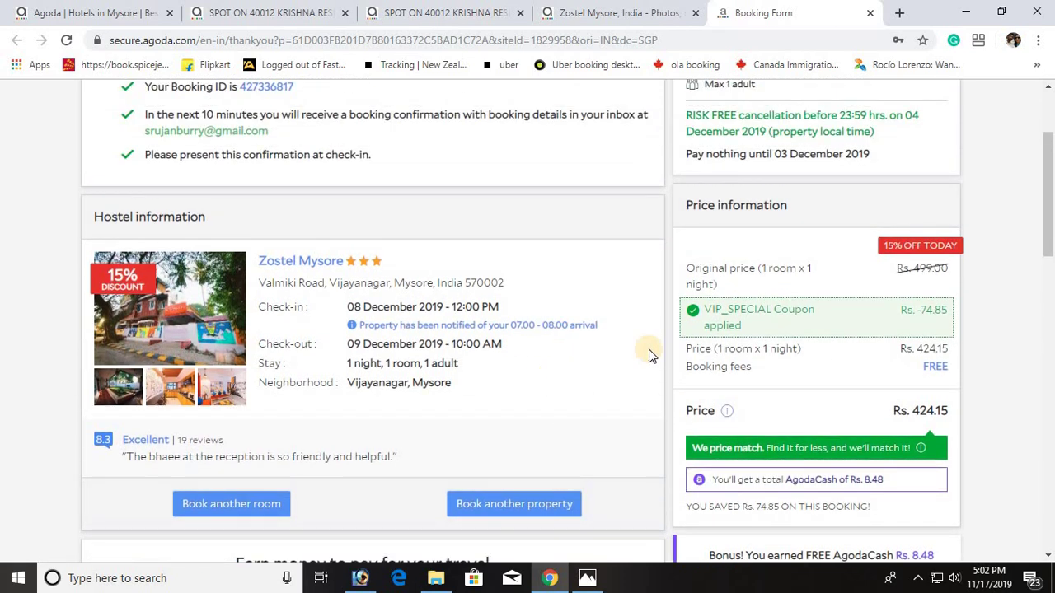
{"action": "left_click", "coordinate": [896, 12]}
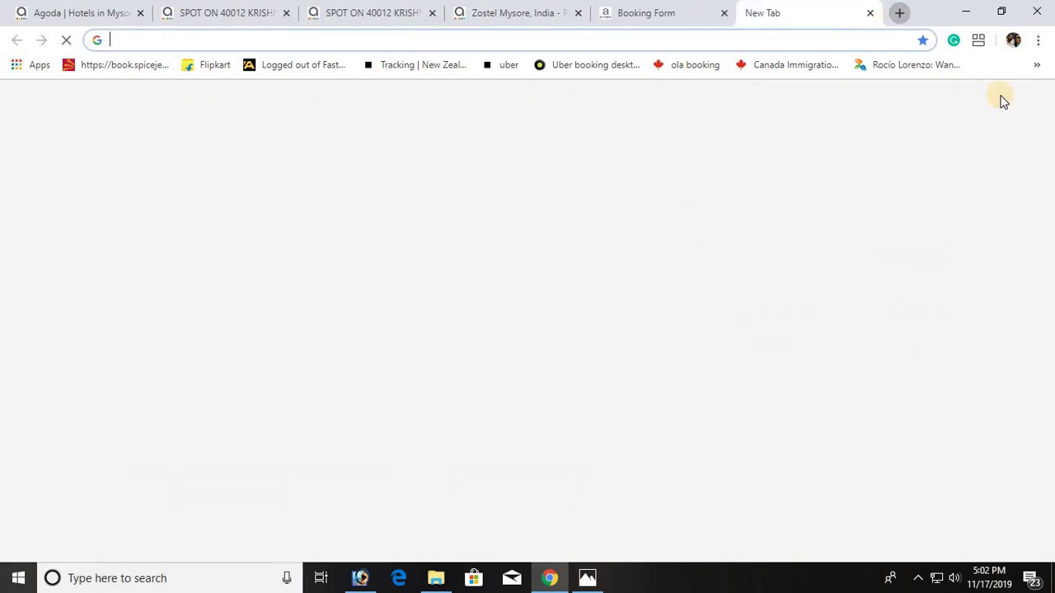
Step: Open Agoda's 'Confirmation for Booking ID' email in Gmail and review the INR 424.15 reservation
{"action": "left_click", "coordinate": [913, 103]}
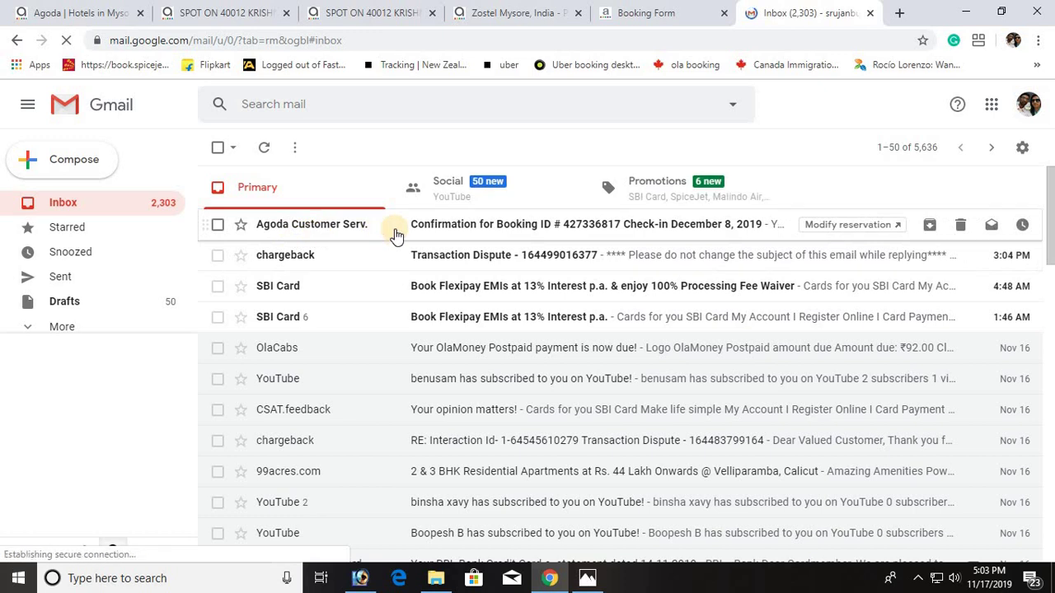
{"action": "left_click", "coordinate": [522, 230]}
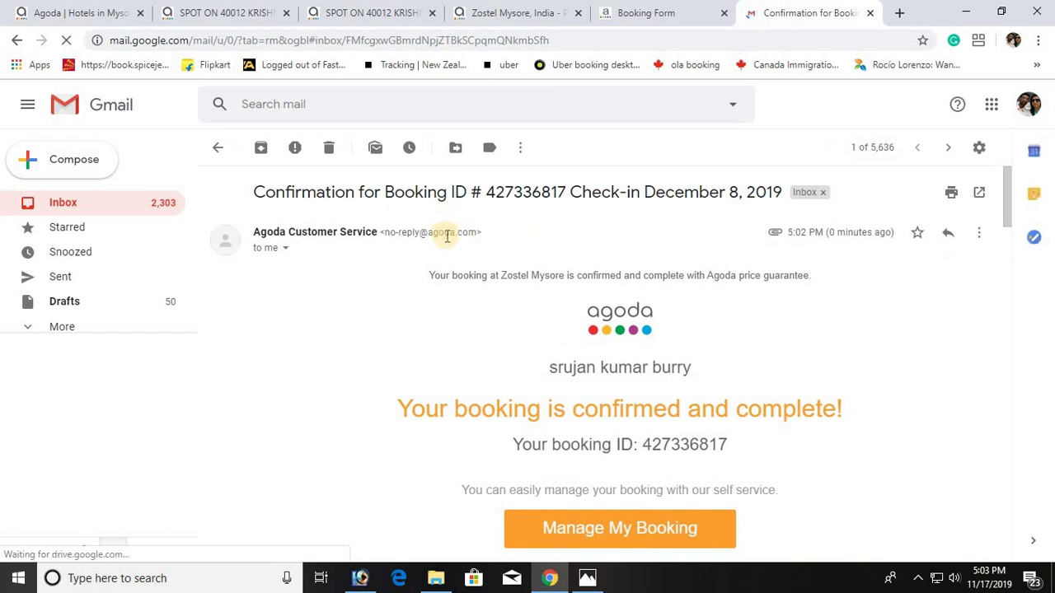
{"action": "scroll", "coordinate": [736, 457], "scroll_direction": "down", "scroll_amount": 2}
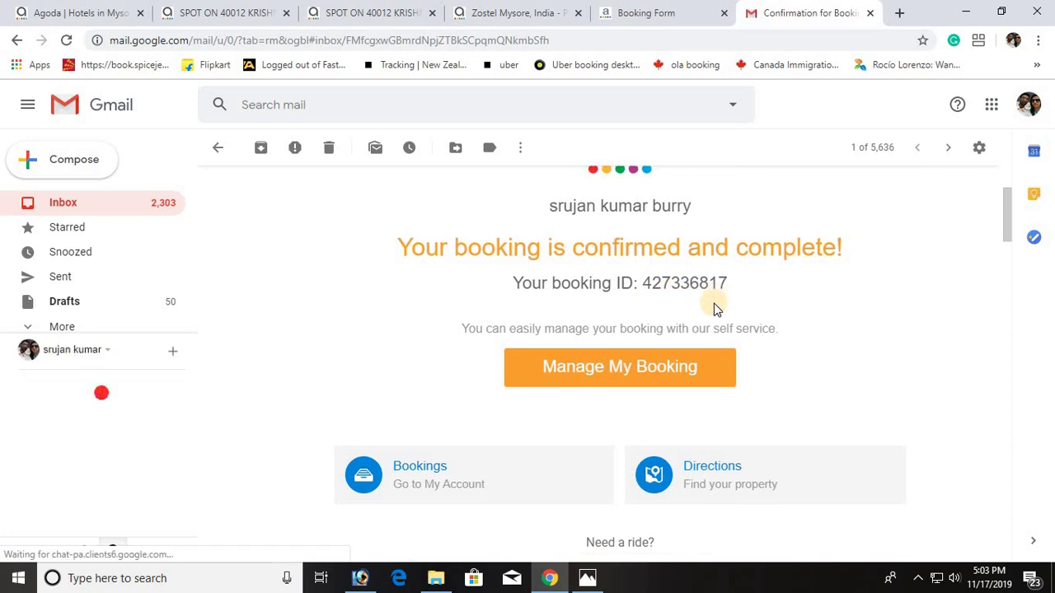
{"action": "scroll", "coordinate": [714, 307], "scroll_direction": "down", "scroll_amount": 2}
{"action": "scroll", "coordinate": [714, 307], "scroll_direction": "down", "scroll_amount": 5}
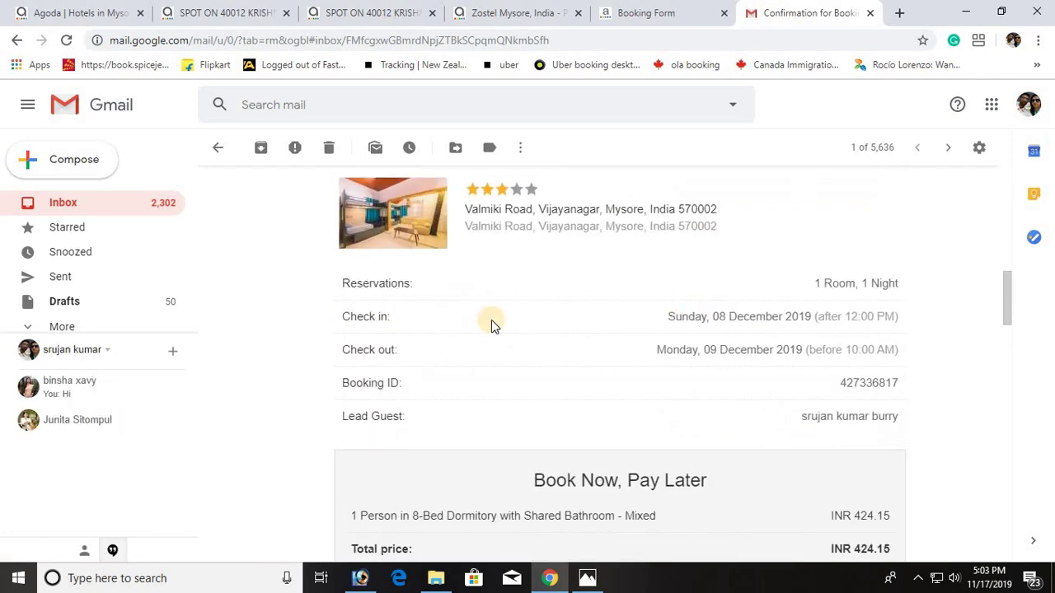
{"action": "scroll", "coordinate": [751, 312], "scroll_direction": "down", "scroll_amount": 1}
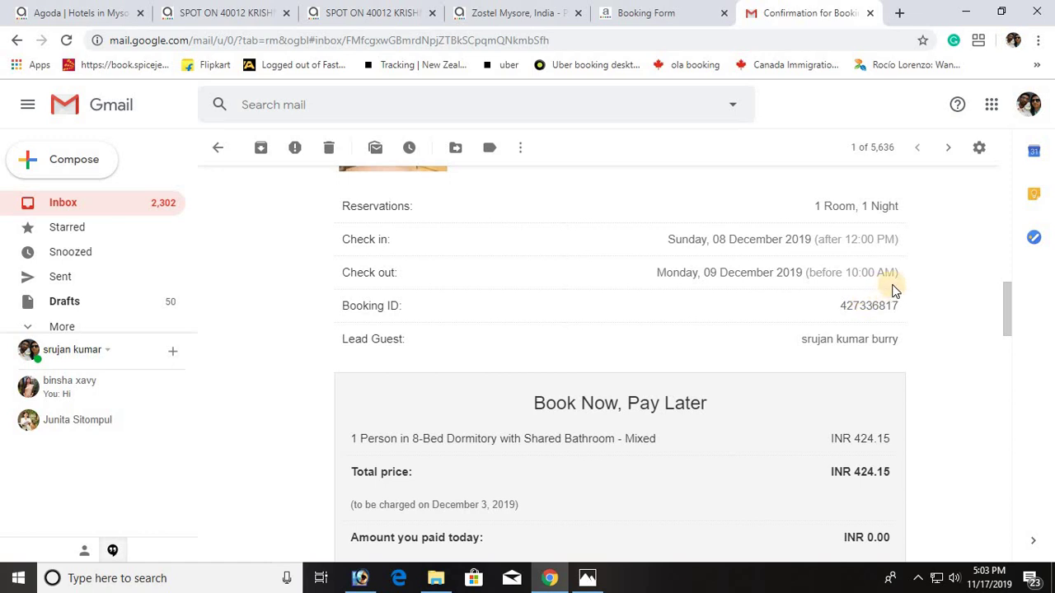
{"action": "scroll", "coordinate": [895, 290], "scroll_direction": "down", "scroll_amount": 2}
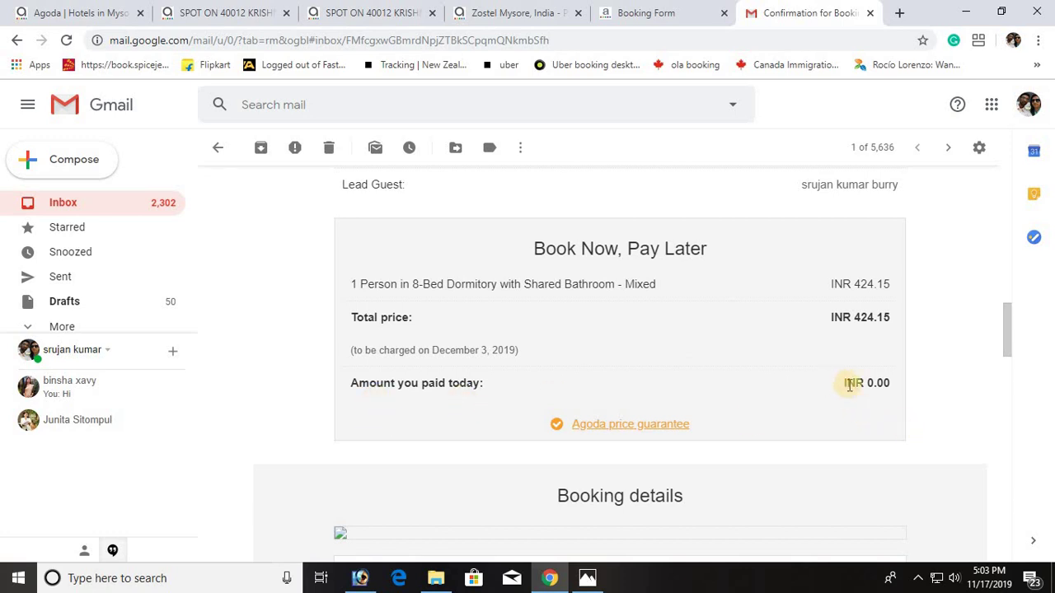
{"action": "left_click_drag", "start_coordinate": [847, 383], "coordinate": [891, 399]}
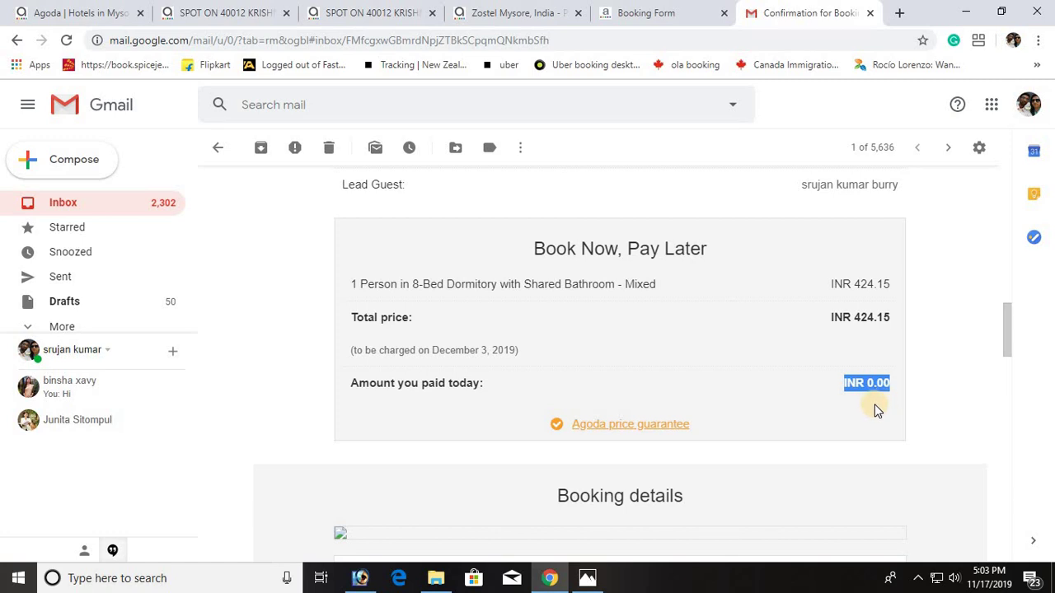
{"action": "scroll", "coordinate": [874, 404], "scroll_direction": "down", "scroll_amount": 3}
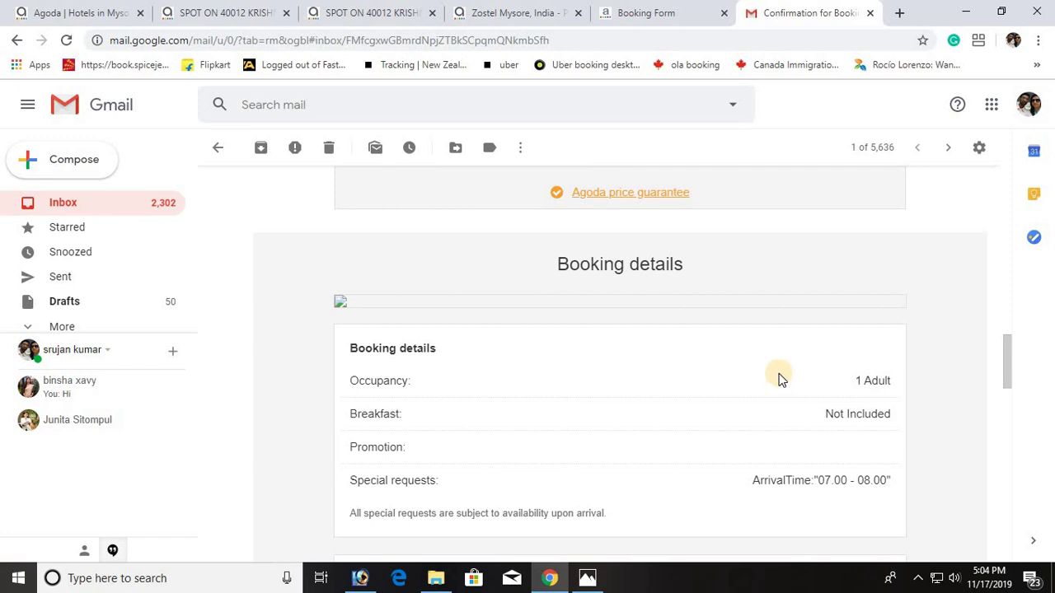
{"action": "scroll", "coordinate": [780, 376], "scroll_direction": "down", "scroll_amount": 1}
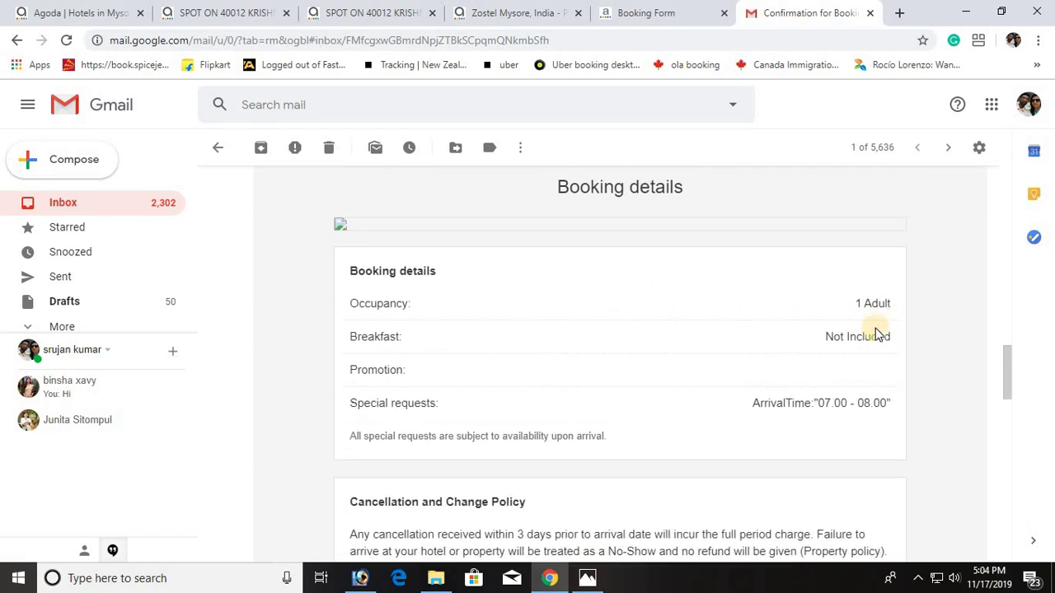
{"action": "scroll", "coordinate": [387, 294], "scroll_direction": "down", "scroll_amount": 1}
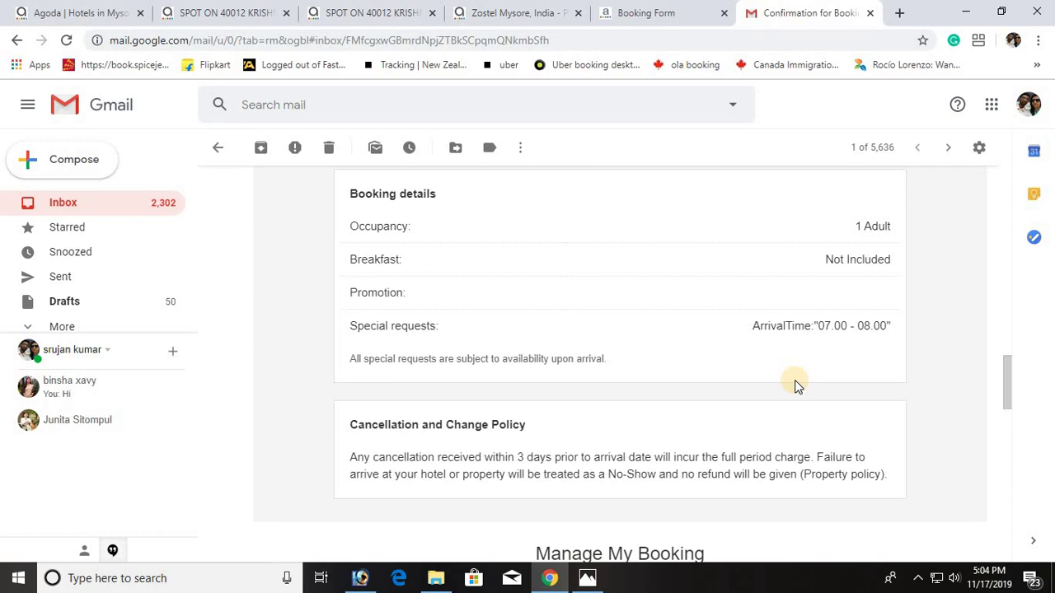
{"action": "scroll", "coordinate": [796, 386], "scroll_direction": "down", "scroll_amount": 1}
{"action": "scroll", "coordinate": [796, 383], "scroll_direction": "down", "scroll_amount": 4}
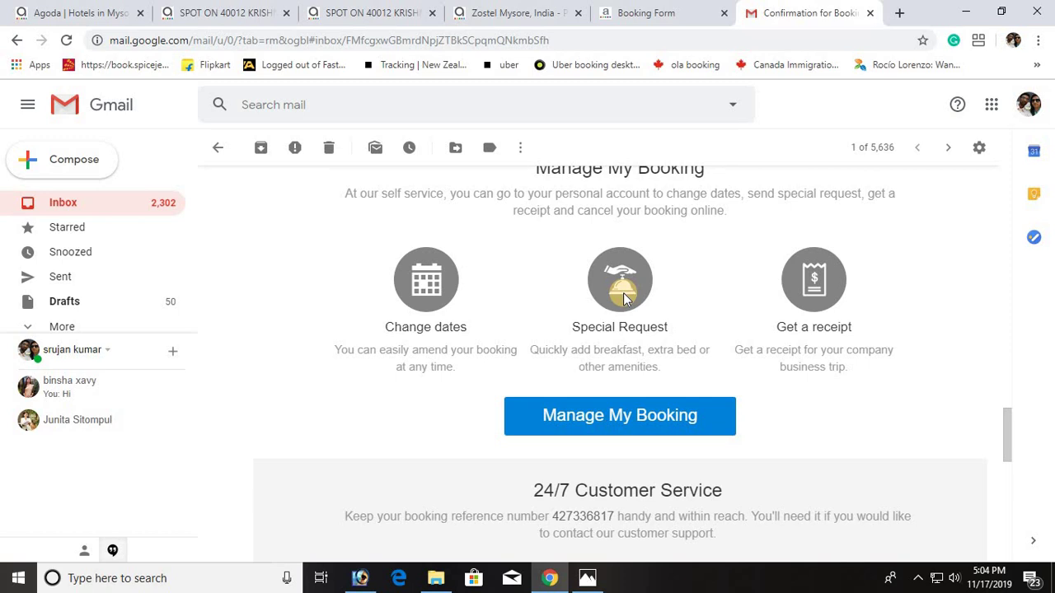
{"action": "scroll", "coordinate": [786, 357], "scroll_direction": "down", "scroll_amount": 4}
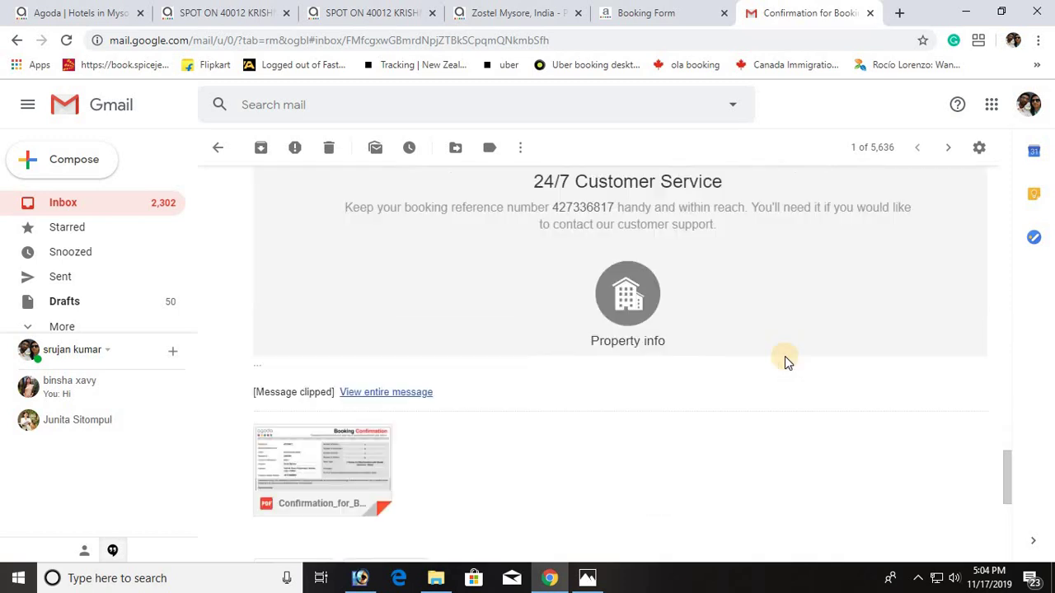
{"action": "scroll", "coordinate": [786, 363], "scroll_direction": "down", "scroll_amount": 2}
{"action": "mouse_move", "coordinate": [322, 294]}
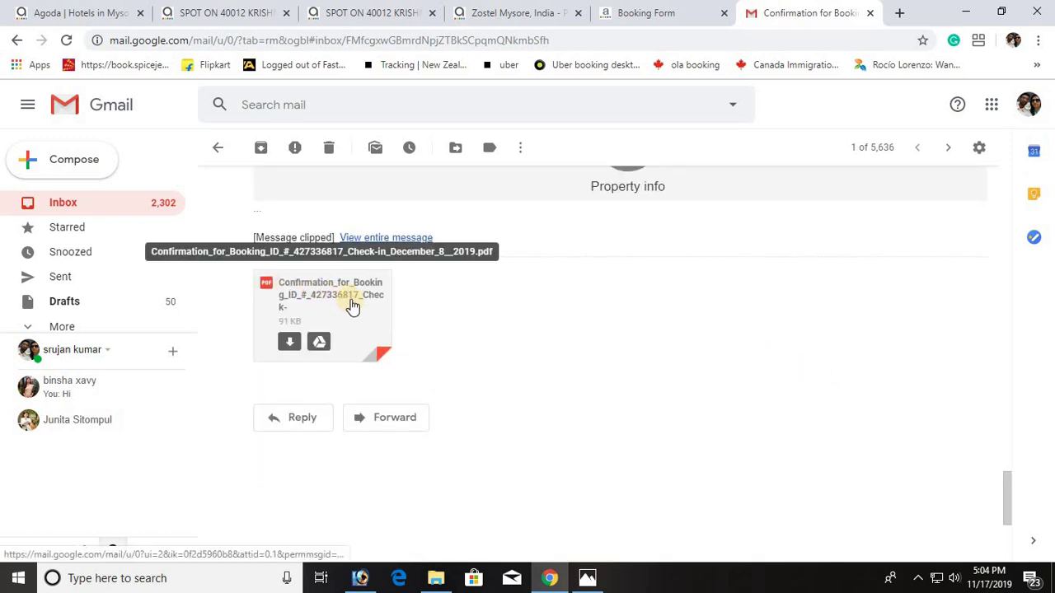
Step: Preview the booking confirmation PDF attachment, then return to the first Agoda tab
{"action": "left_click", "coordinate": [349, 312]}
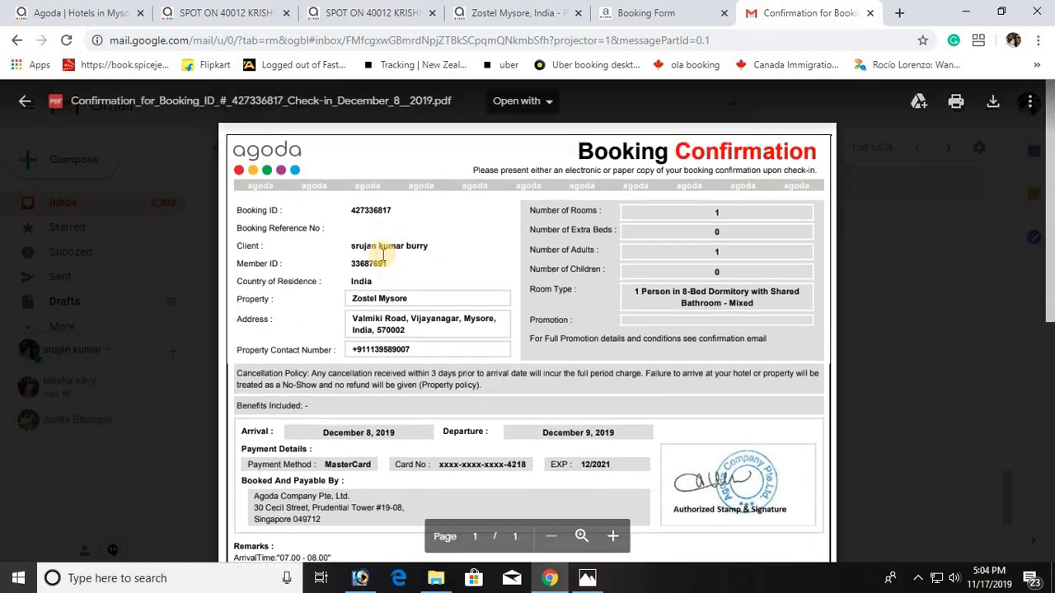
{"action": "scroll", "coordinate": [421, 256], "scroll_direction": "down", "scroll_amount": 1}
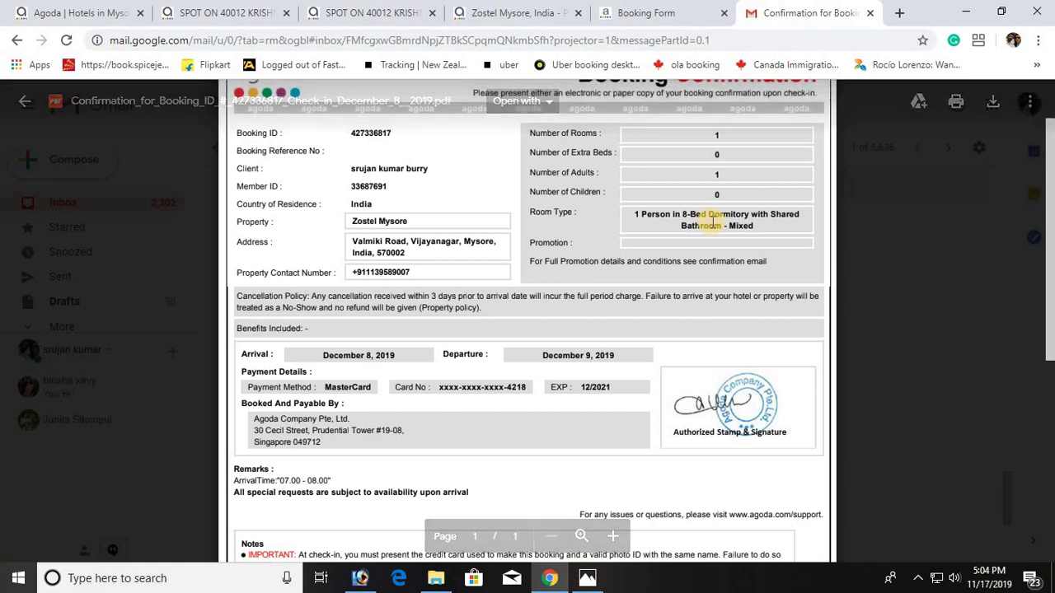
{"action": "scroll", "coordinate": [271, 280], "scroll_direction": "down", "scroll_amount": 1}
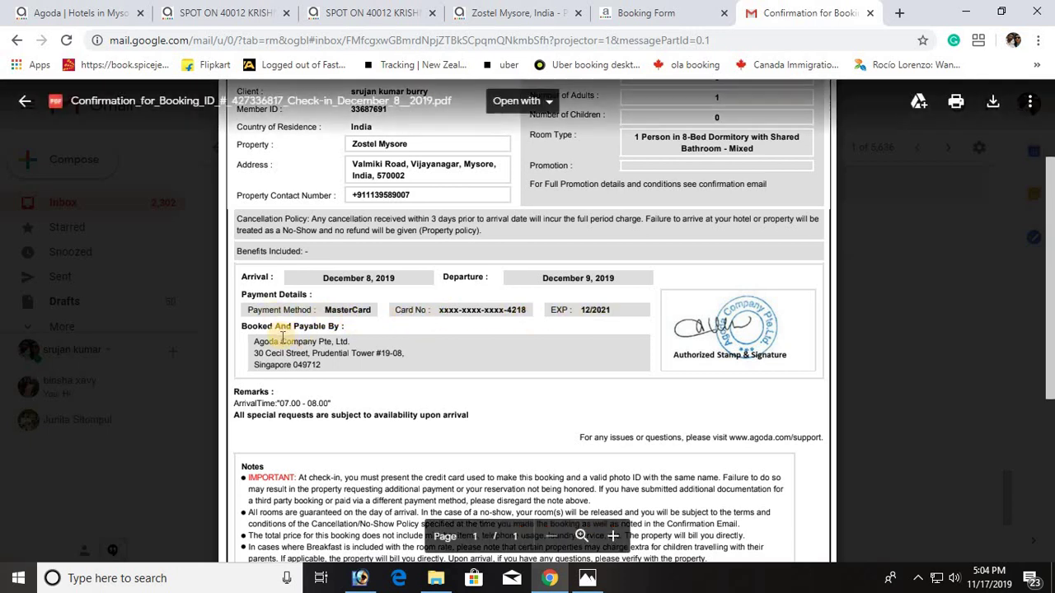
{"action": "scroll", "coordinate": [354, 338], "scroll_direction": "down", "scroll_amount": 1}
{"action": "scroll", "coordinate": [651, 362], "scroll_direction": "down", "scroll_amount": 3}
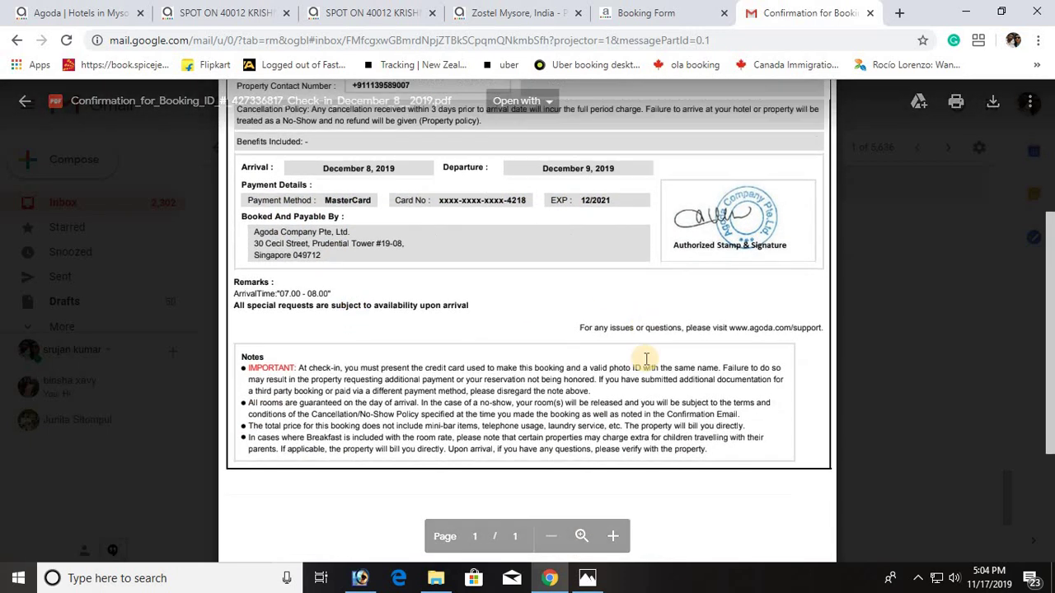
{"action": "scroll", "coordinate": [665, 377], "scroll_direction": "up", "scroll_amount": 6}
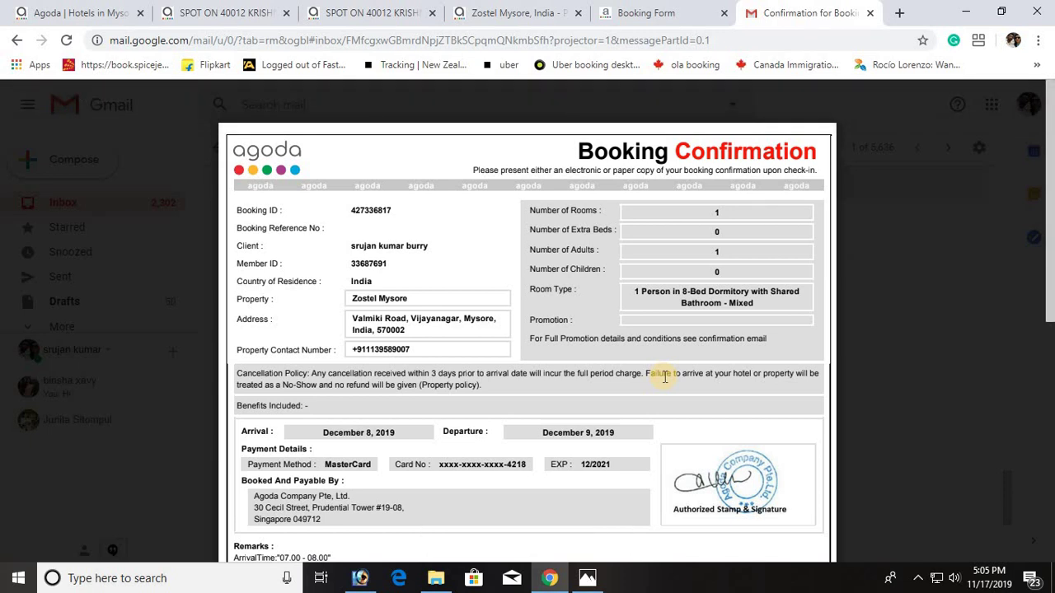
{"action": "left_click", "coordinate": [79, 12]}
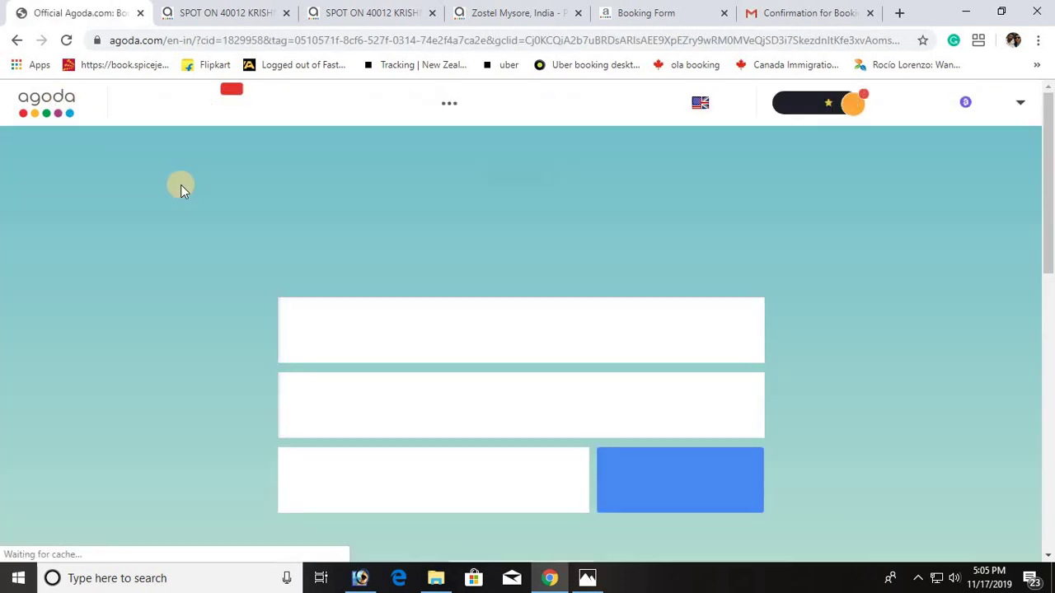
Step: Search Agoda for Kuala Lumpur hotels, 6–7 Dec 2019, 1 adult, 1 room
{"action": "left_click", "coordinate": [410, 341]}
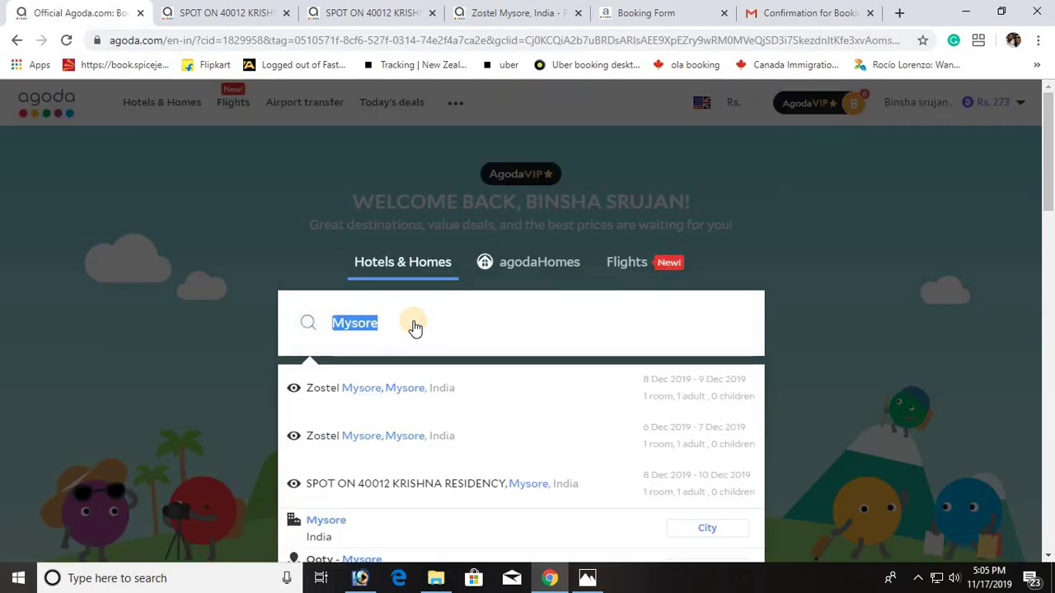
{"action": "type", "text": "kual"}
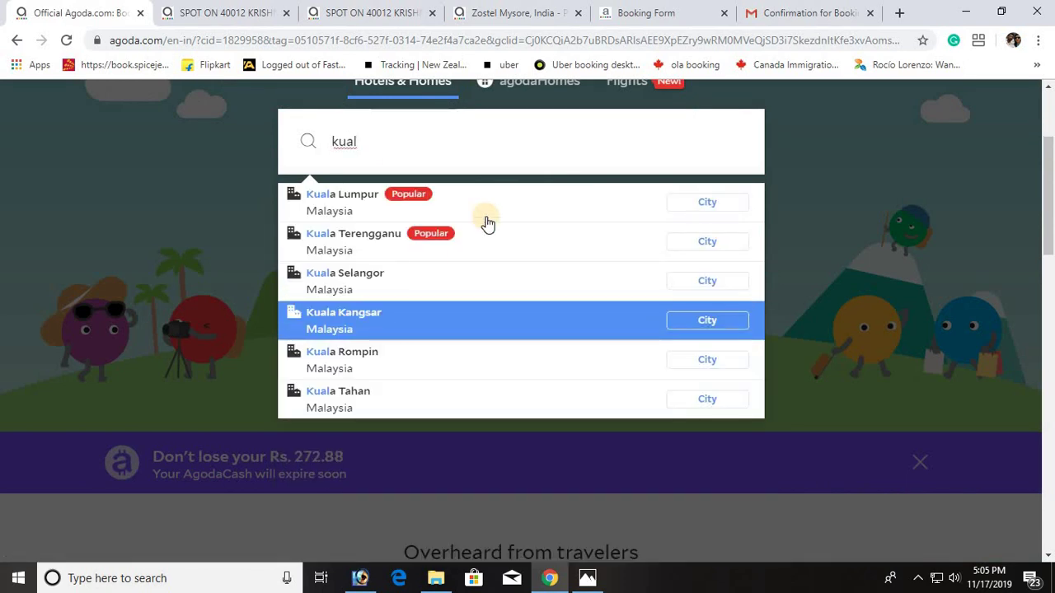
{"action": "left_click", "coordinate": [482, 196]}
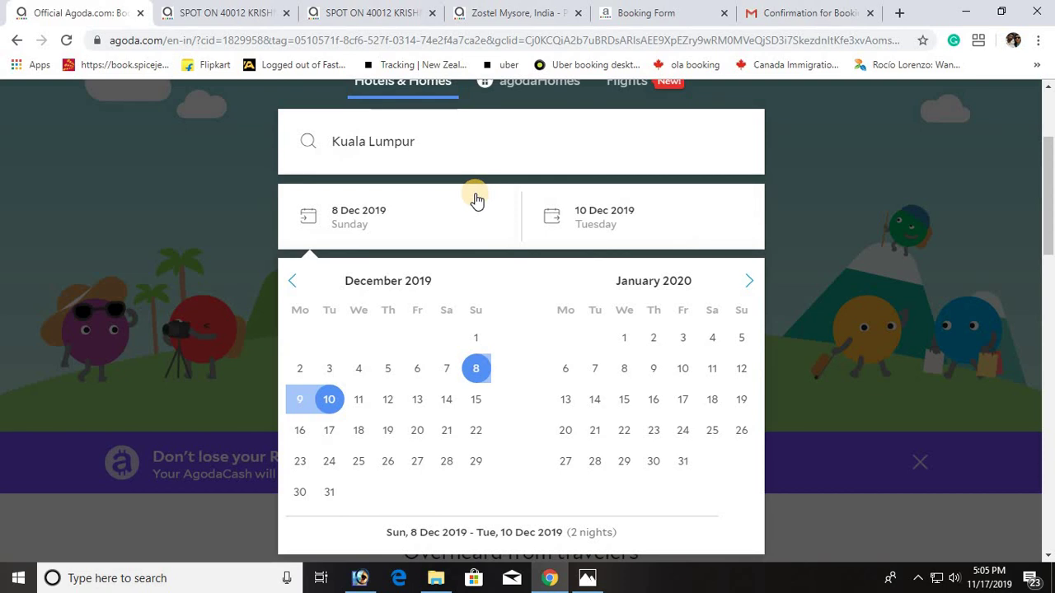
{"action": "left_click", "coordinate": [416, 370]}
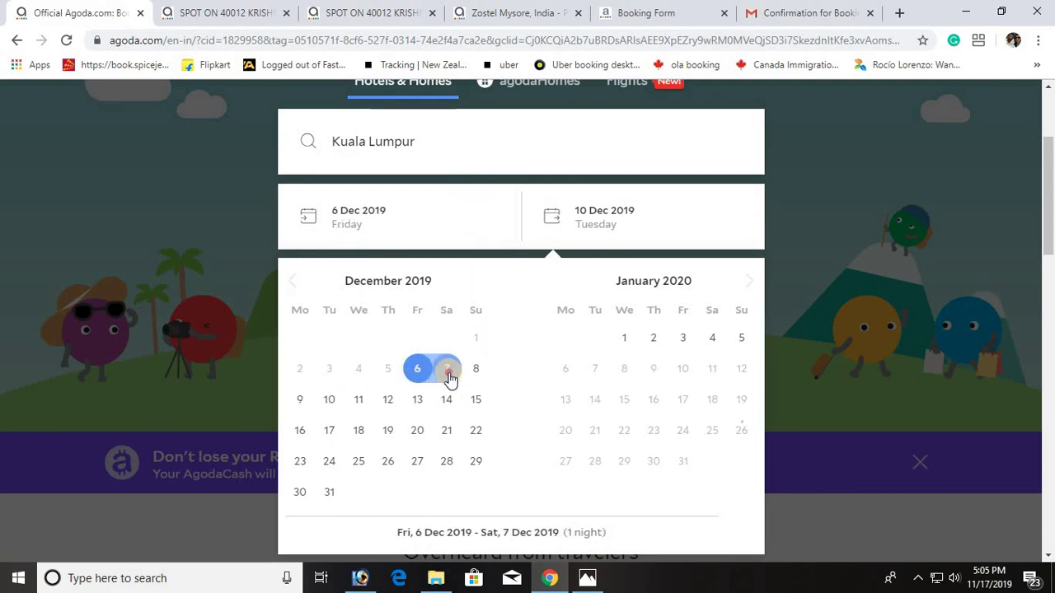
{"action": "left_click", "coordinate": [447, 372]}
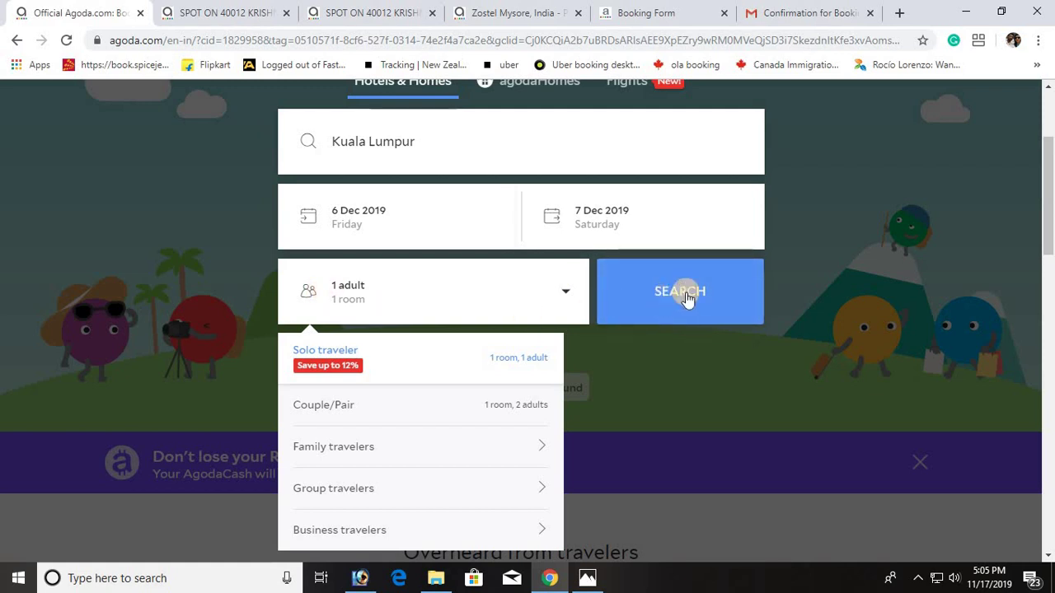
{"action": "left_click", "coordinate": [686, 295]}
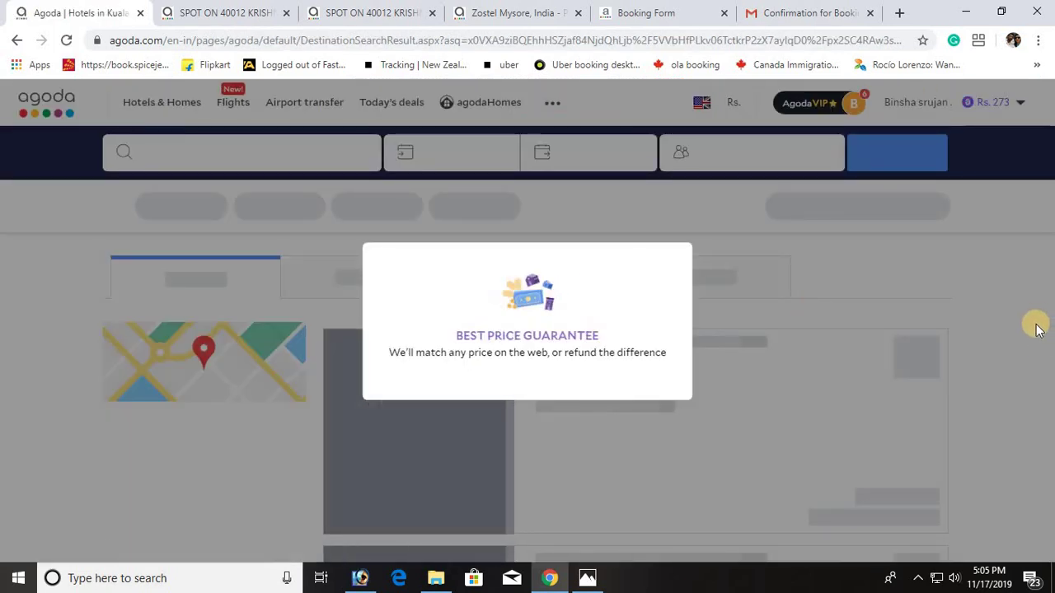
{"action": "scroll", "coordinate": [1022, 326], "scroll_direction": "down", "scroll_amount": 2}
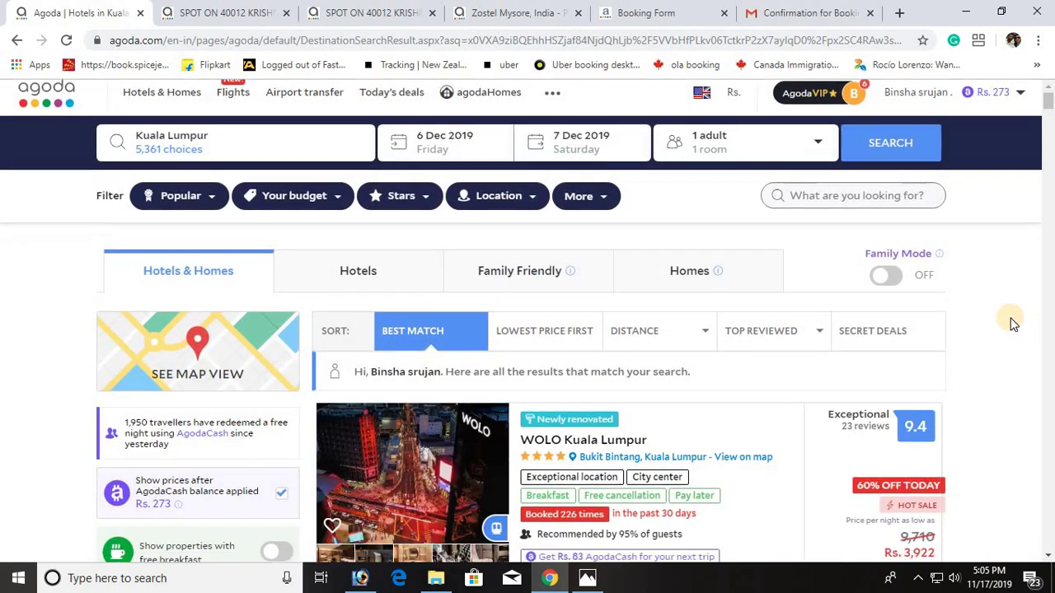